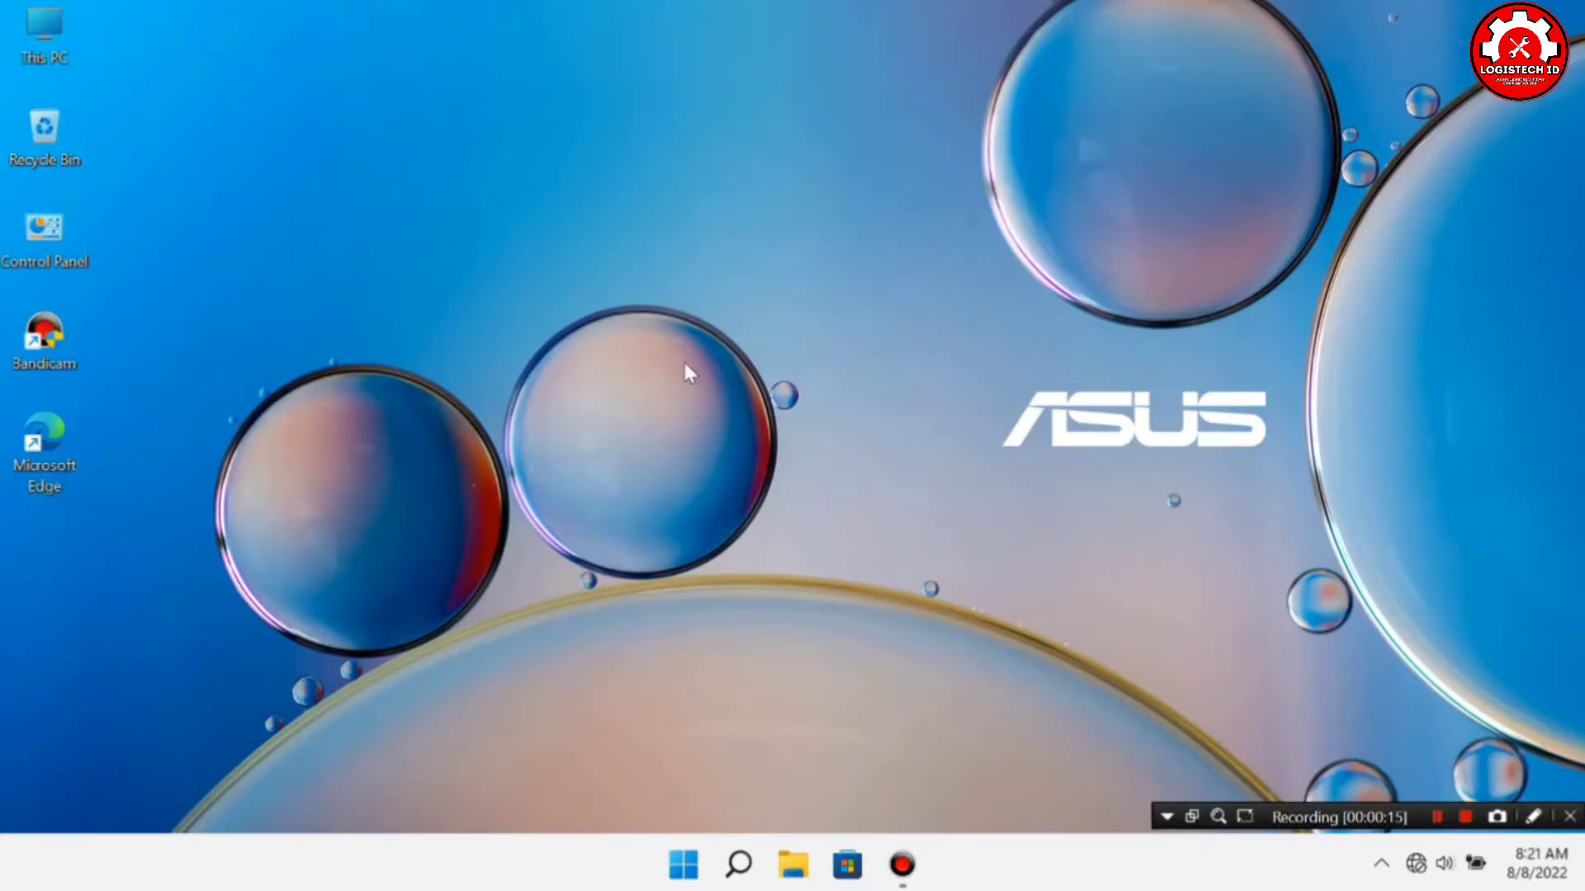
right_click(569, 451)
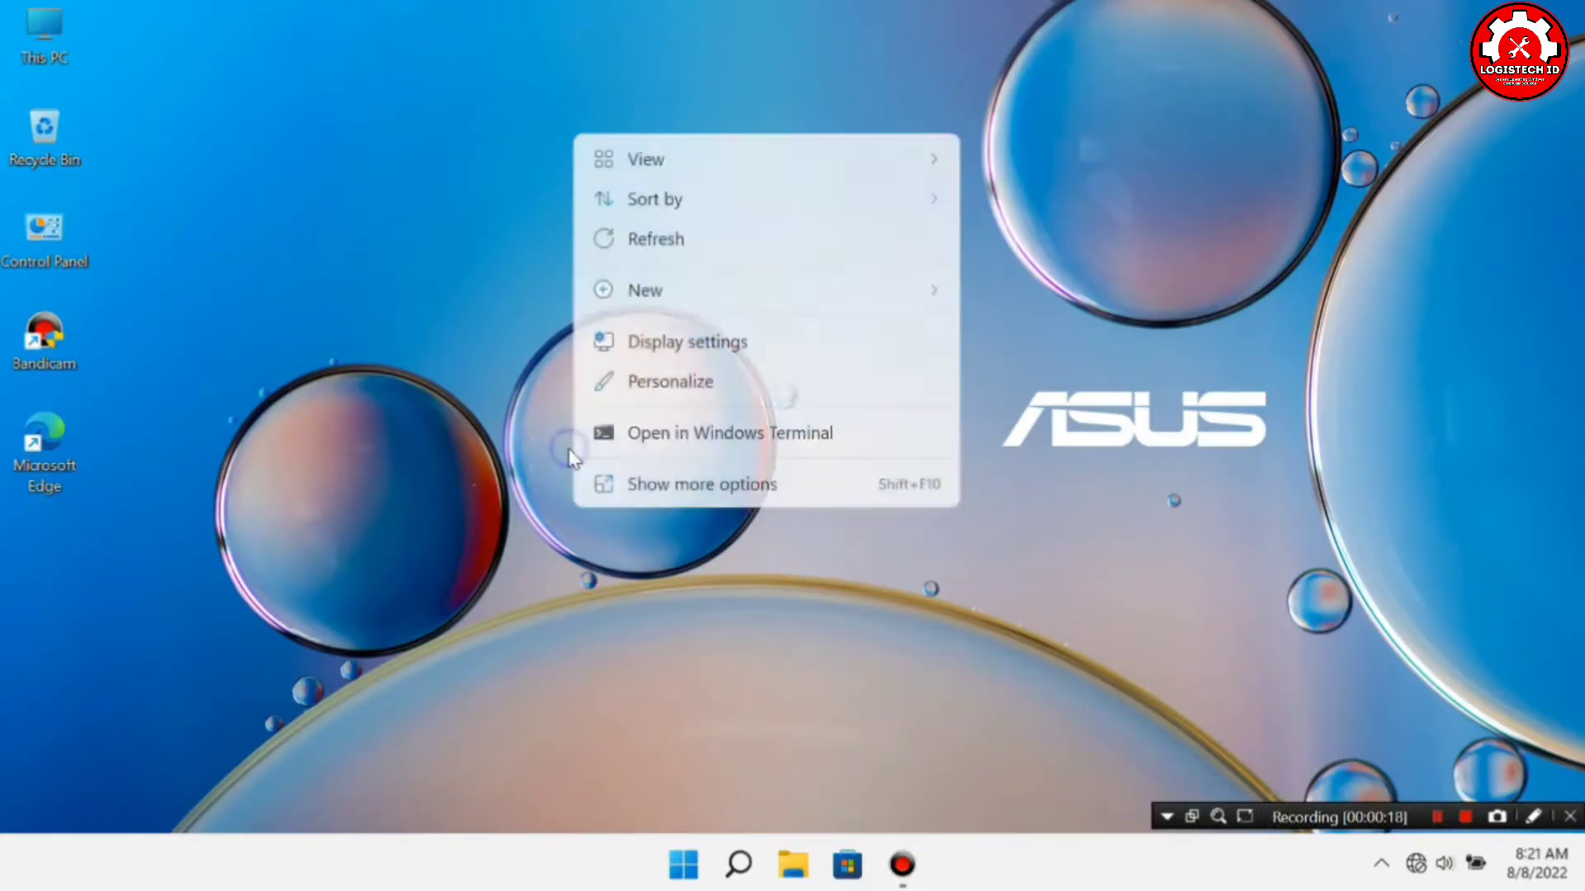
right_click(680, 589)
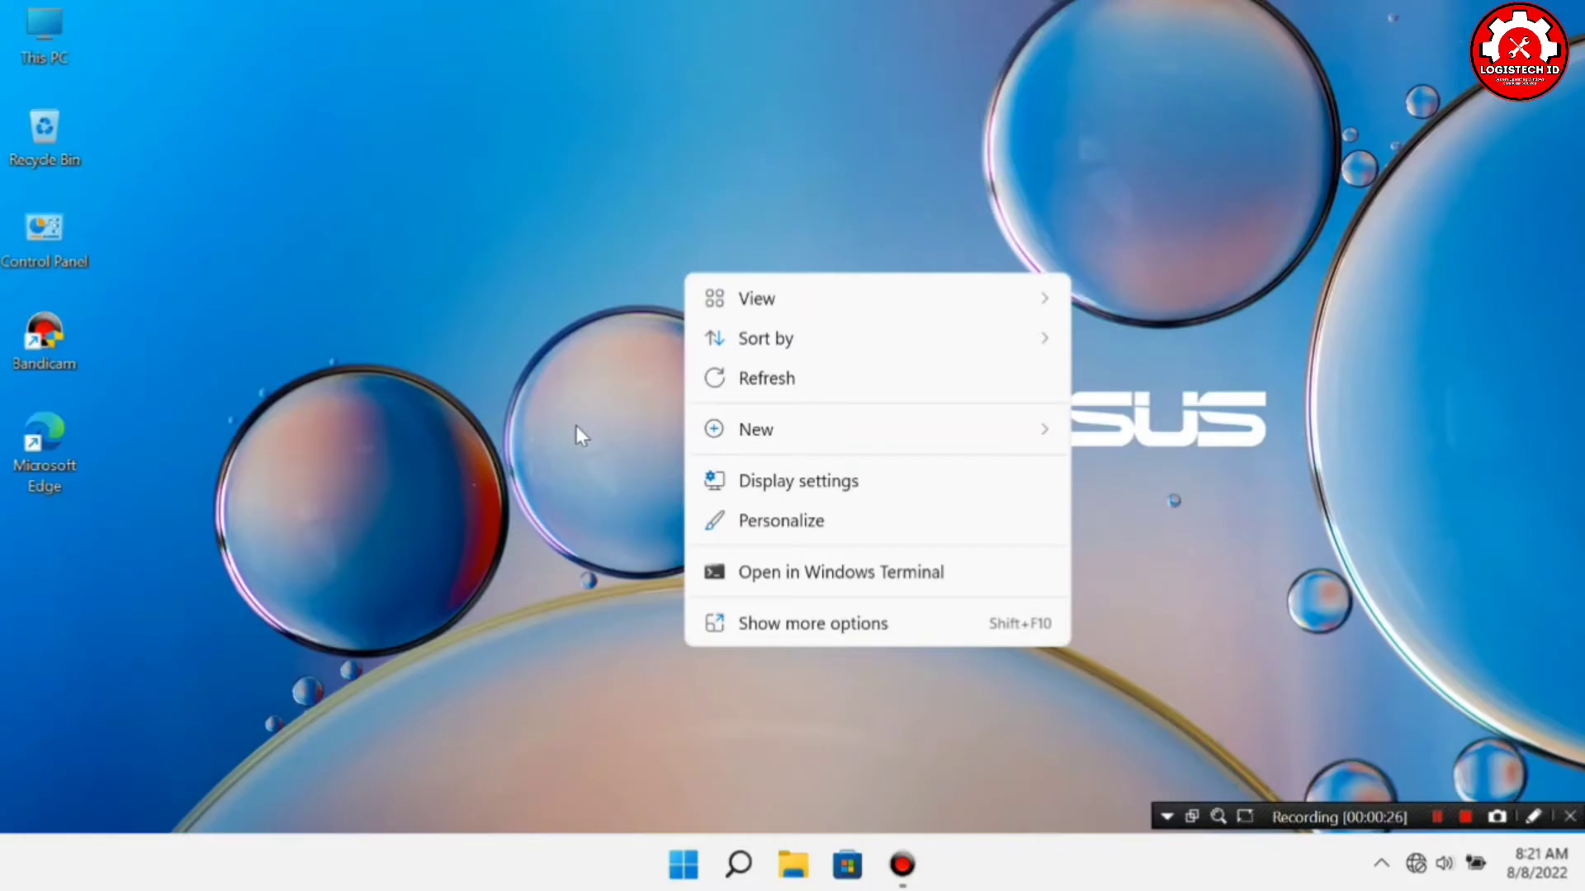
right_click(579, 341)
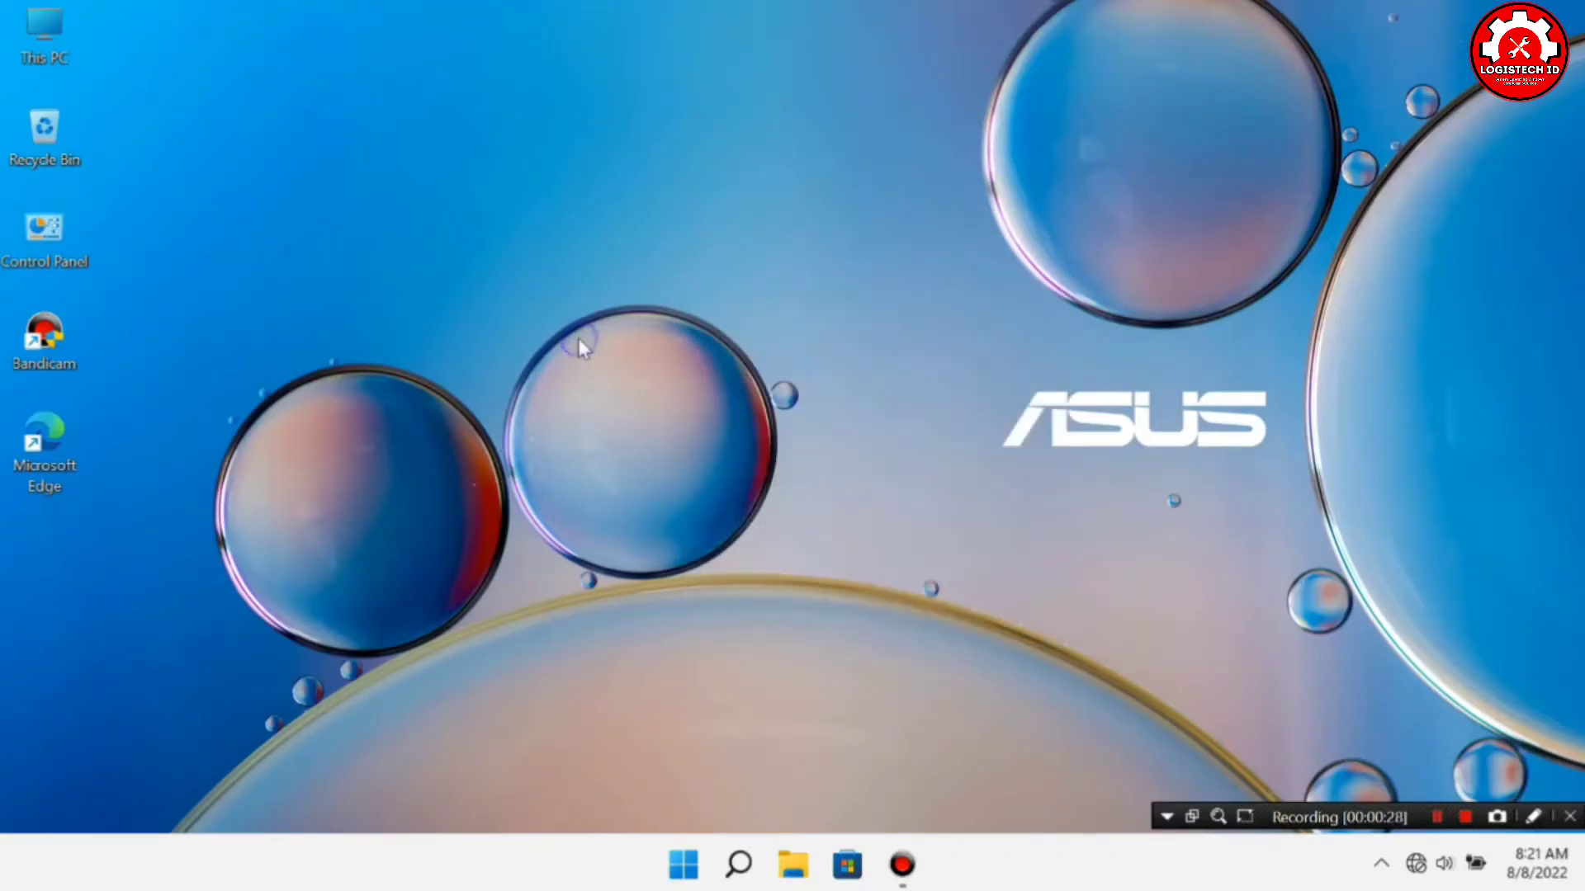
left_click_drag(684, 260, 794, 578)
- Open This PC in File Explorer and check the free space on the OS (C:) drive
left_click(794, 864)
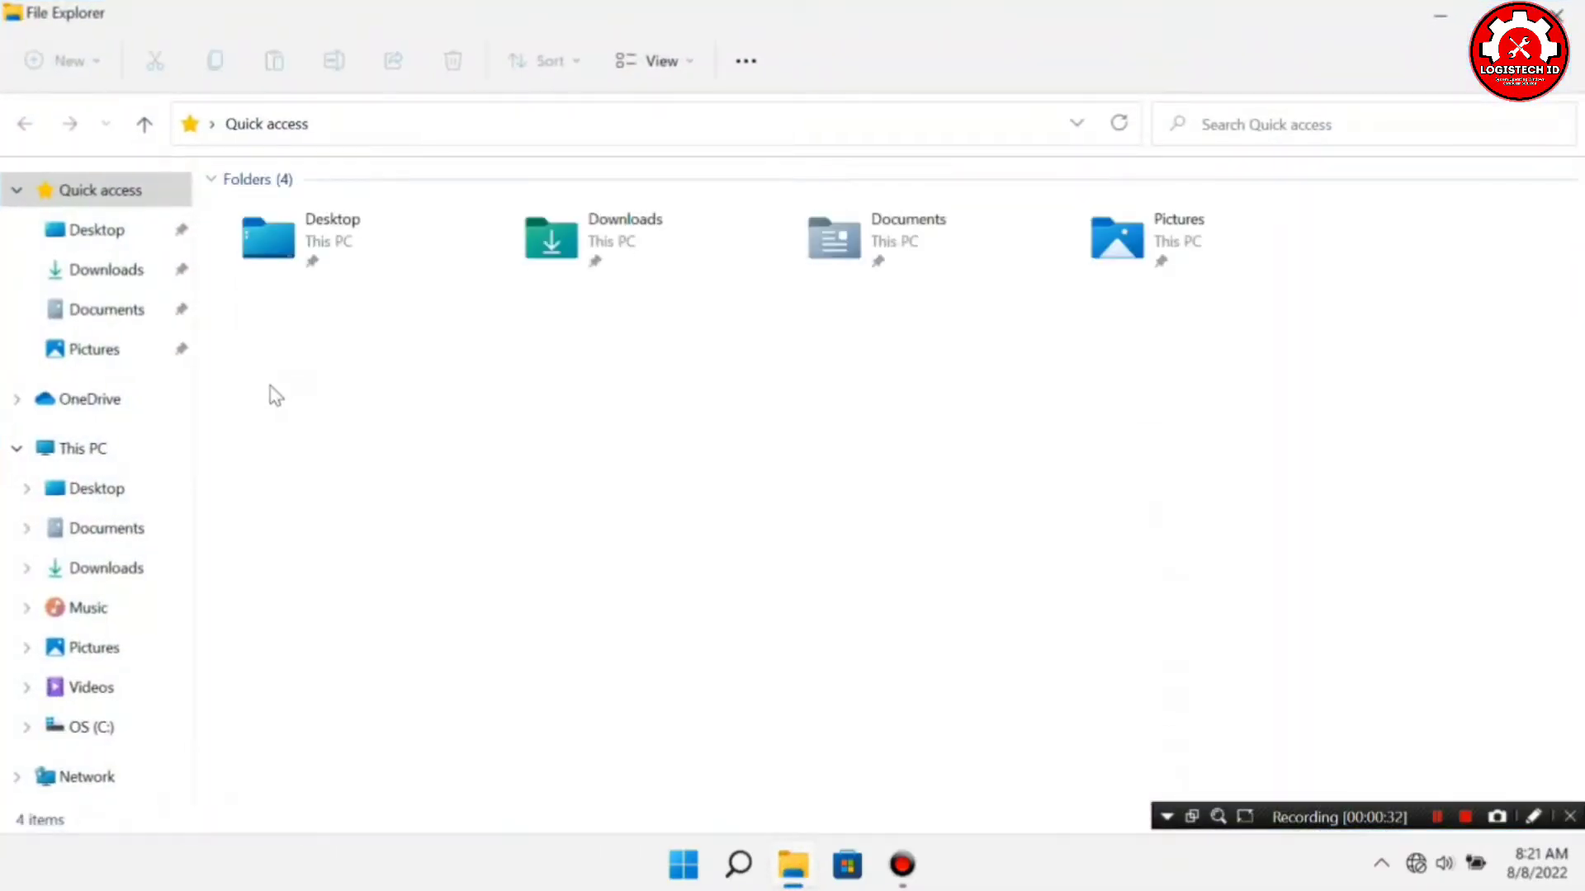
left_click(124, 448)
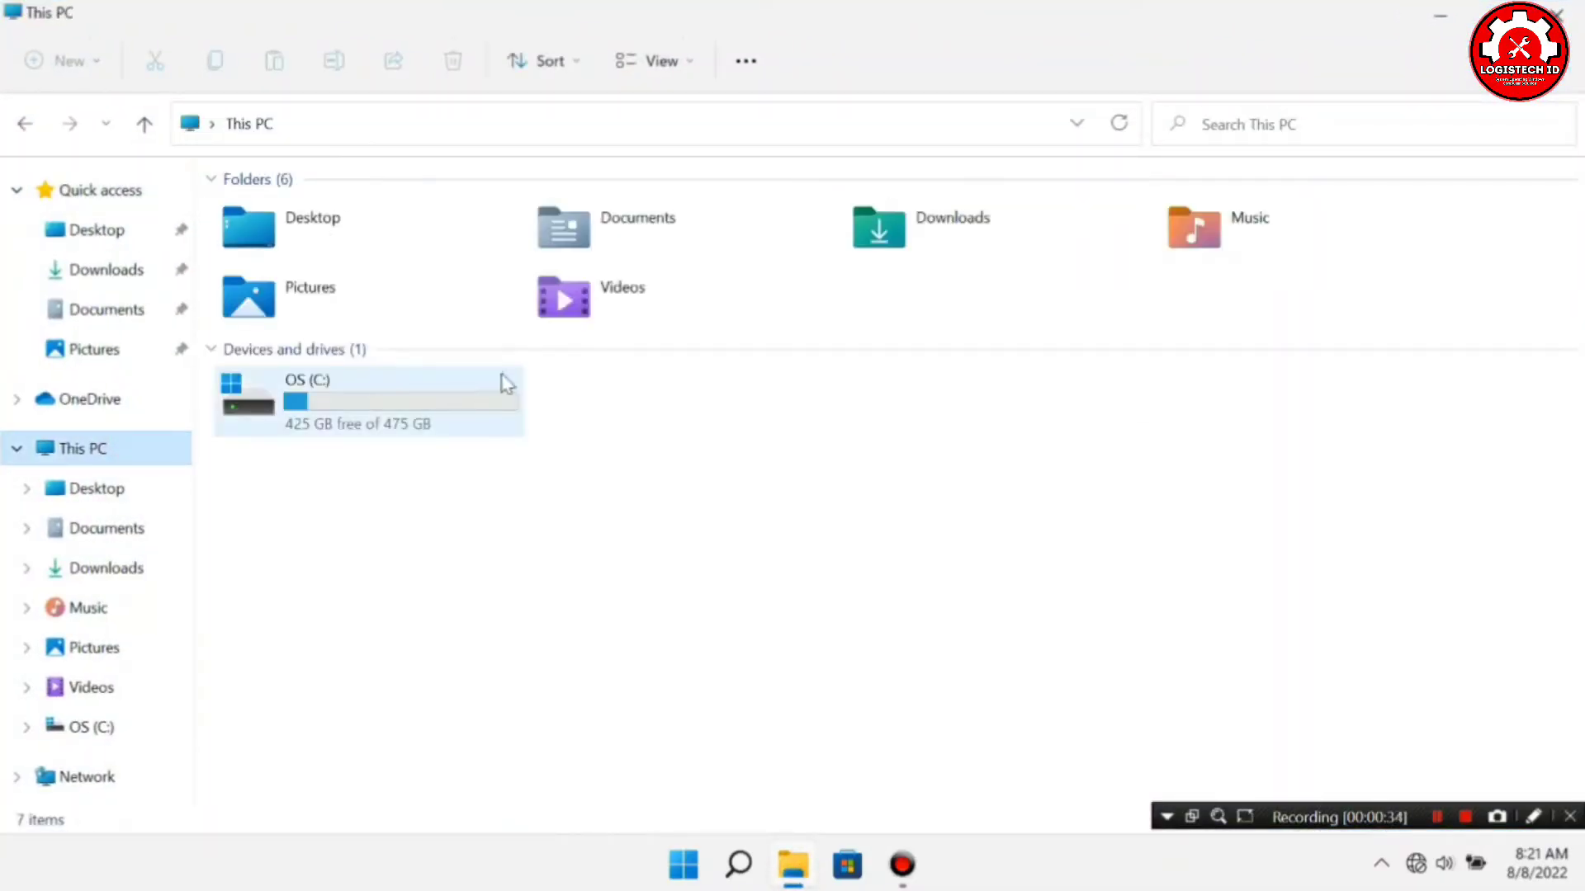
left_click(417, 421)
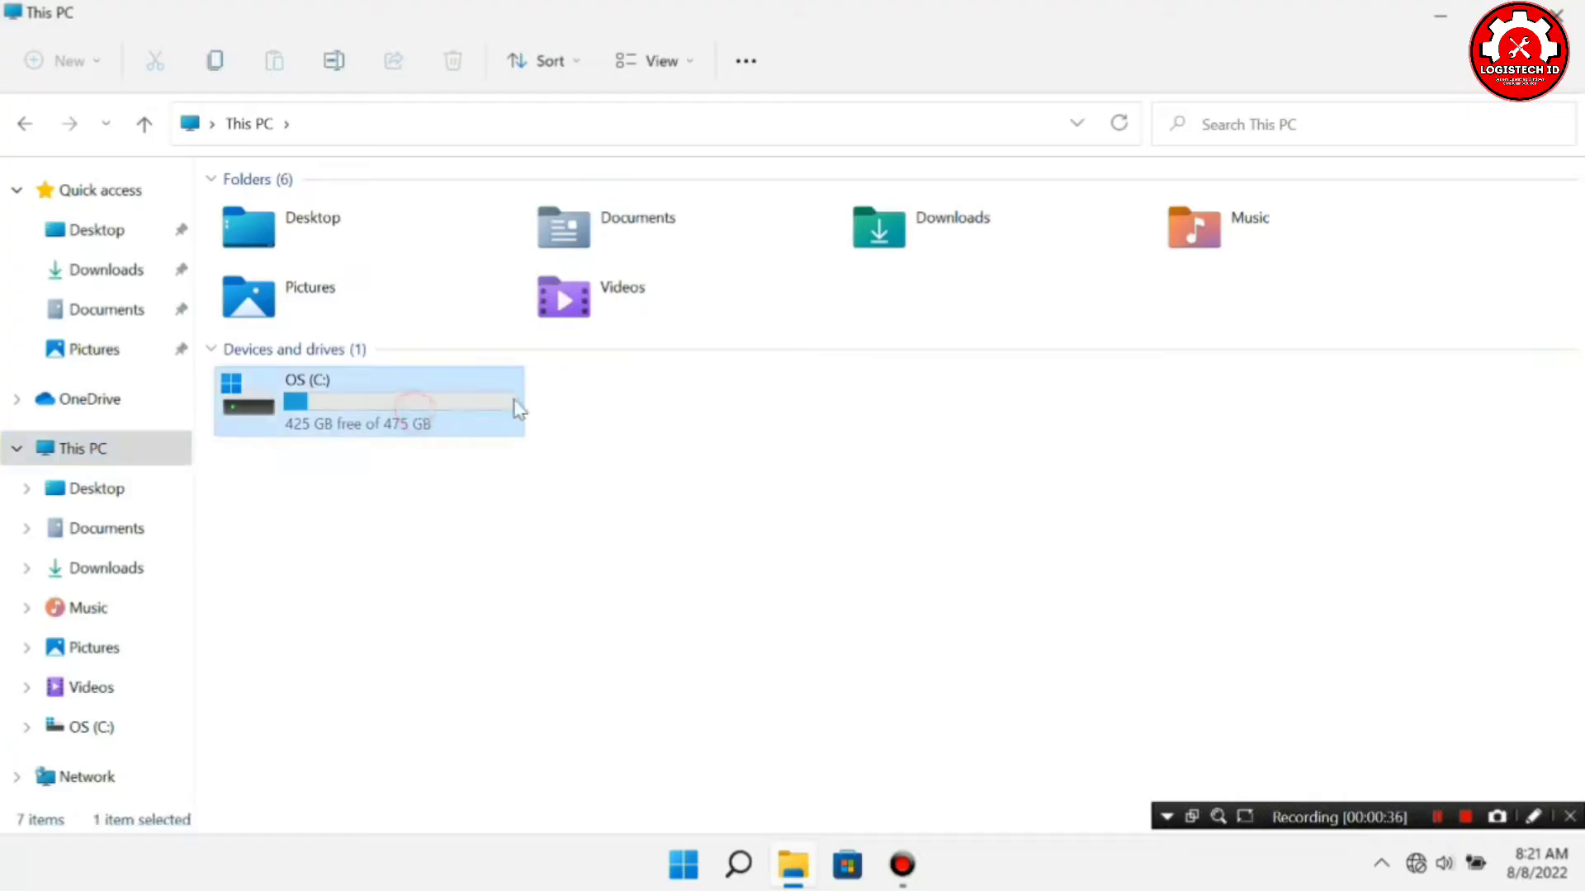
left_click(580, 406)
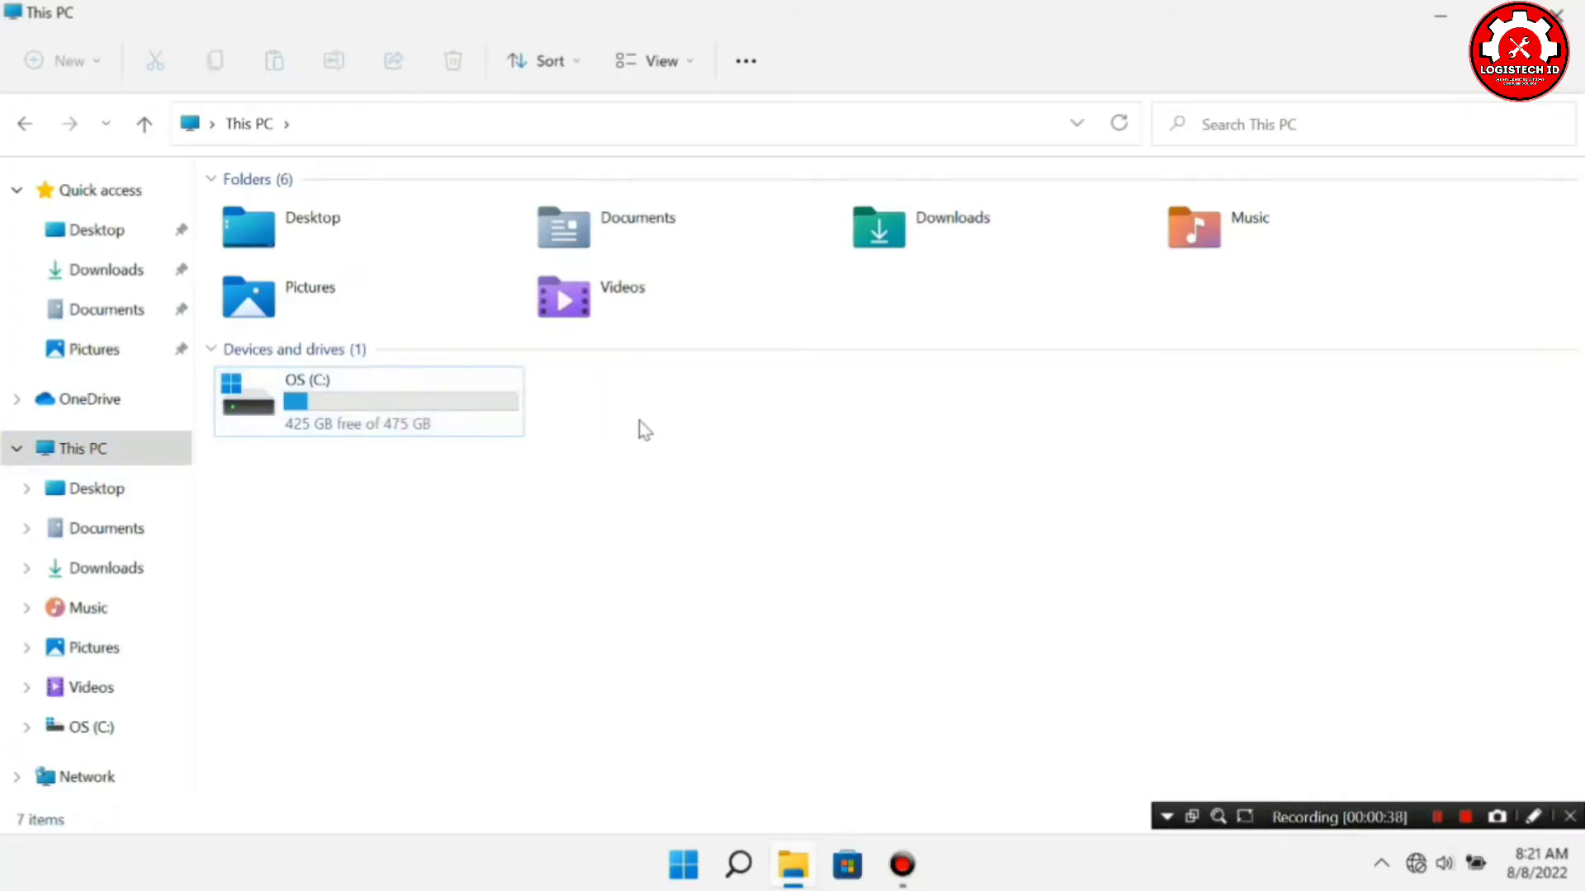
left_click(483, 419)
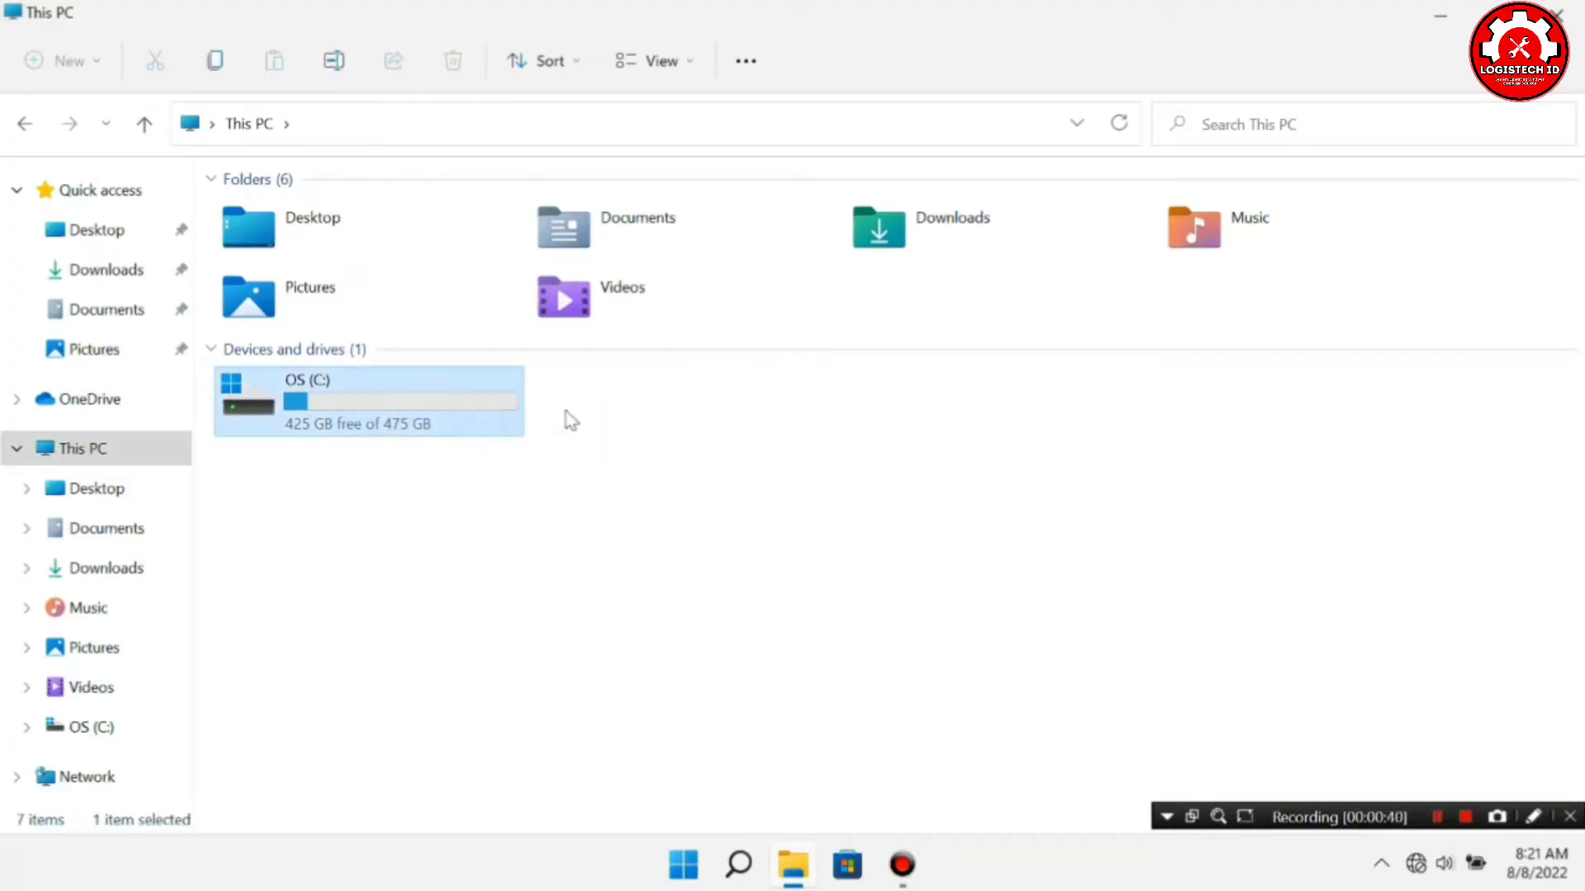
left_click(568, 413)
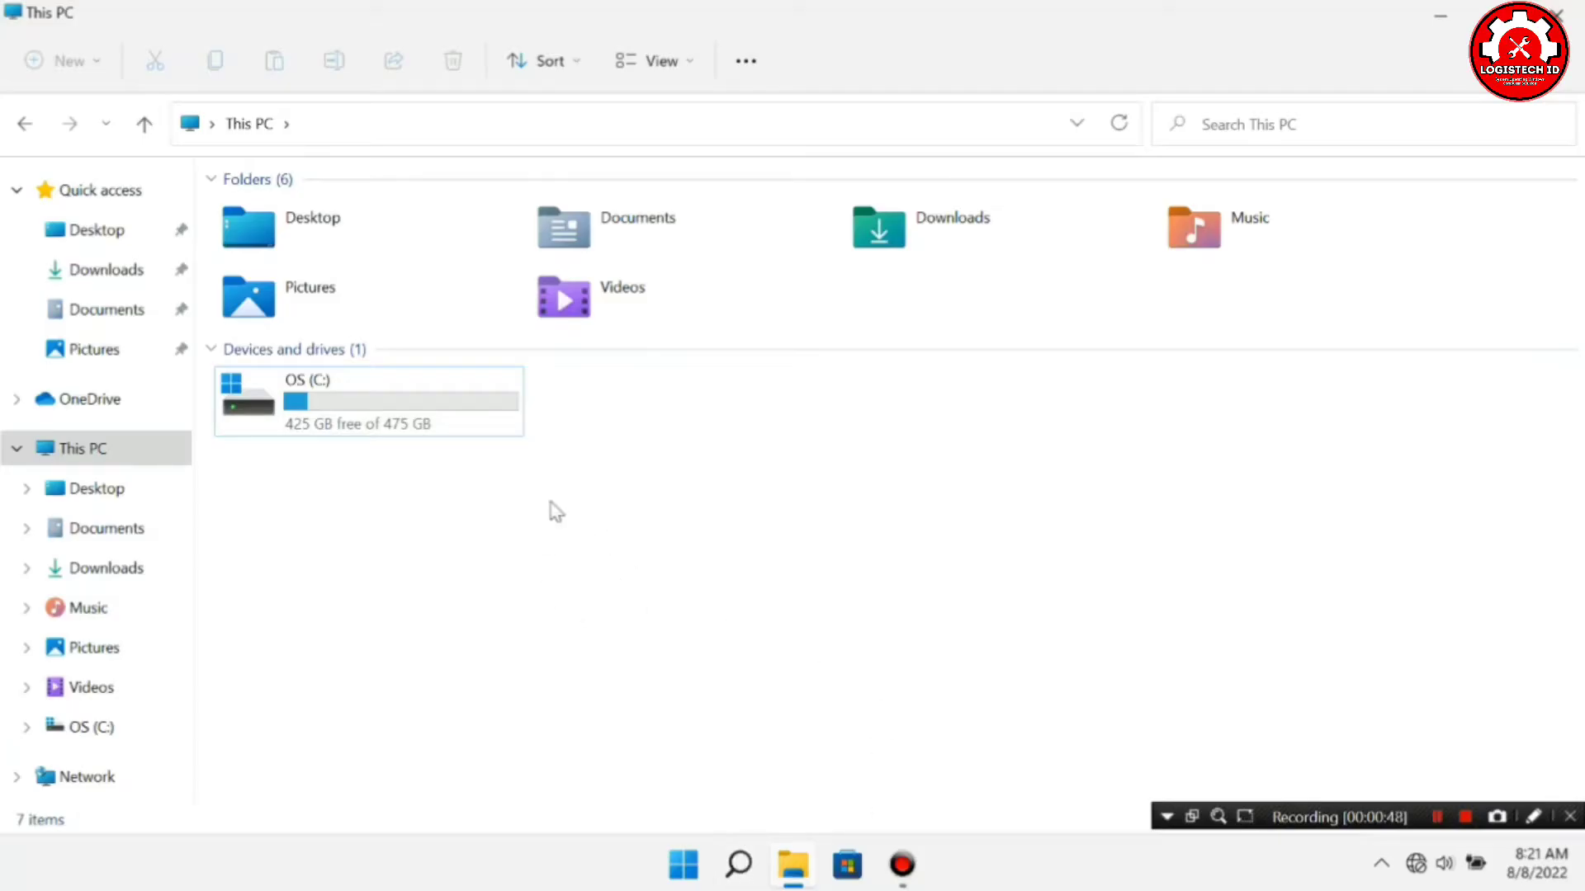
- Search Windows for %temp% and open the user's Temp folder
left_click(739, 864)
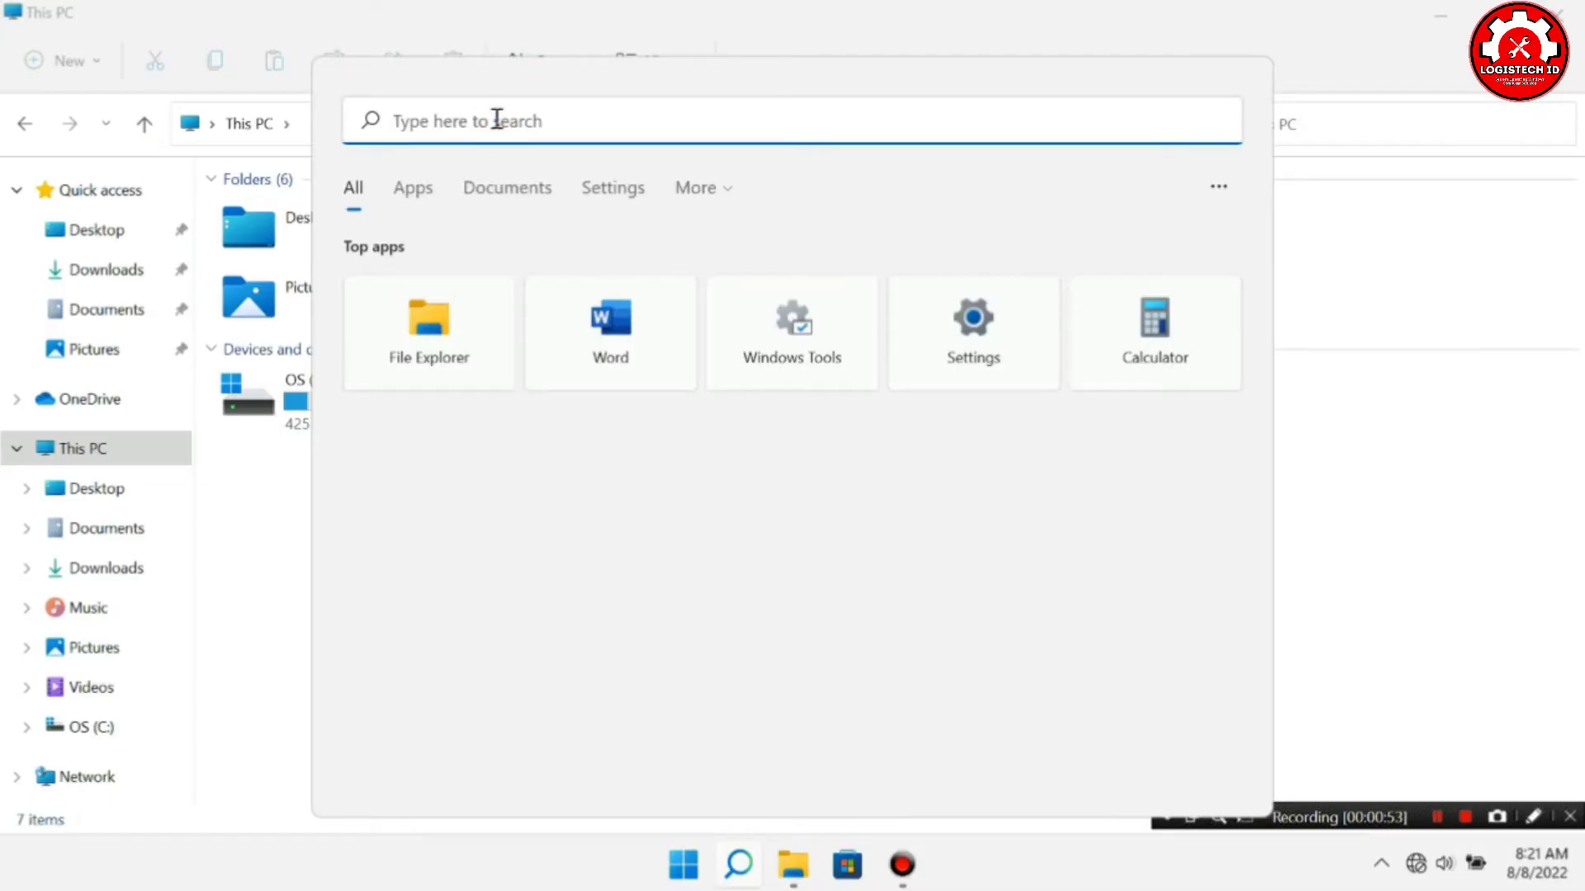
type("%te")
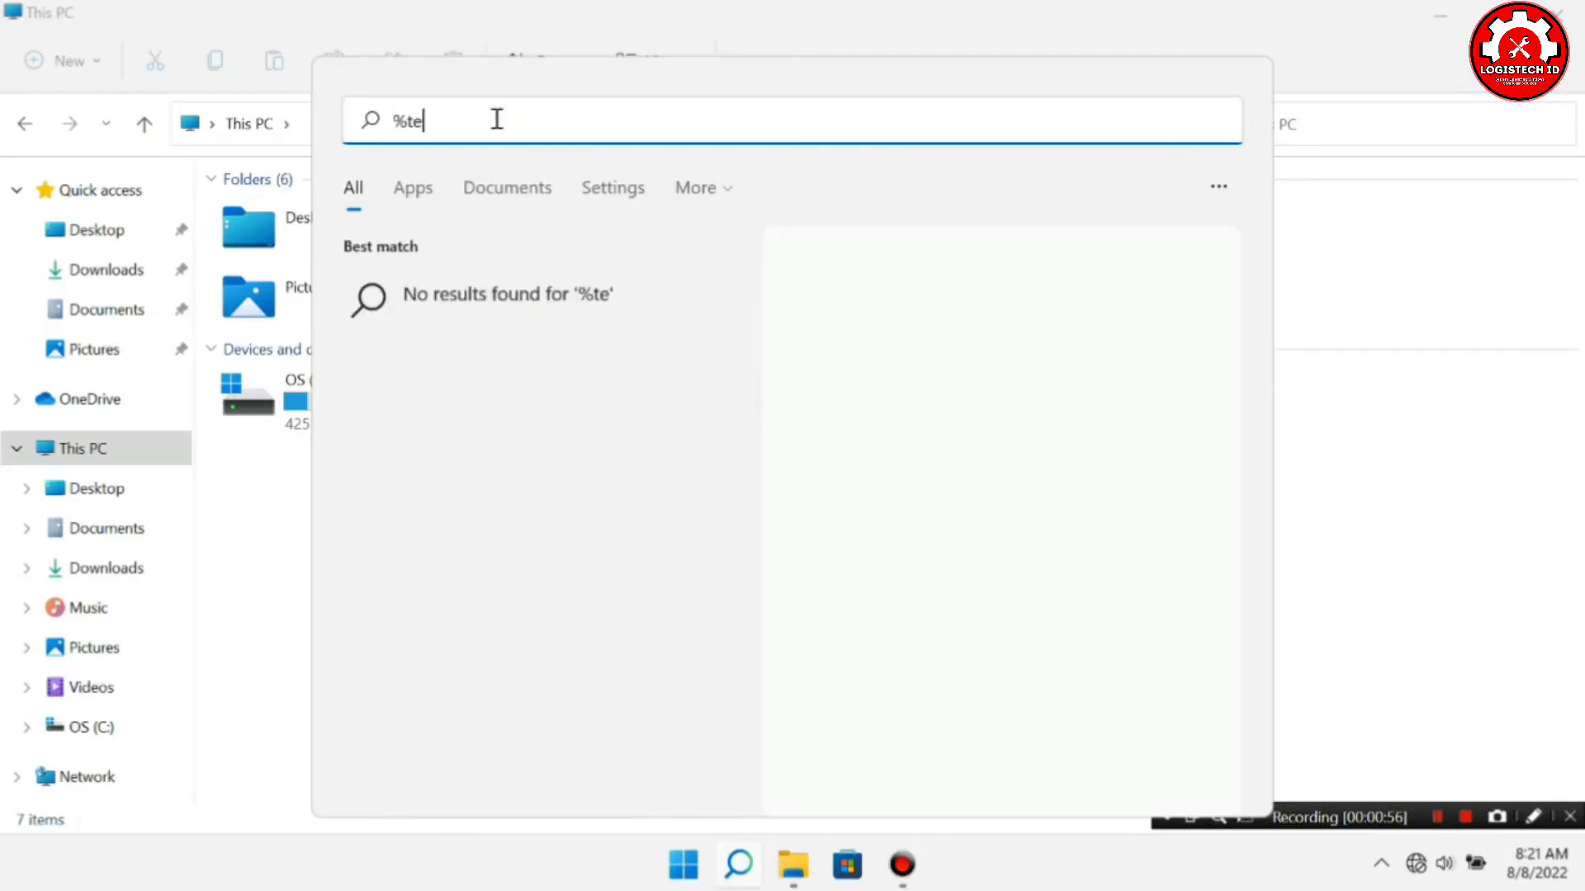
type("mp%")
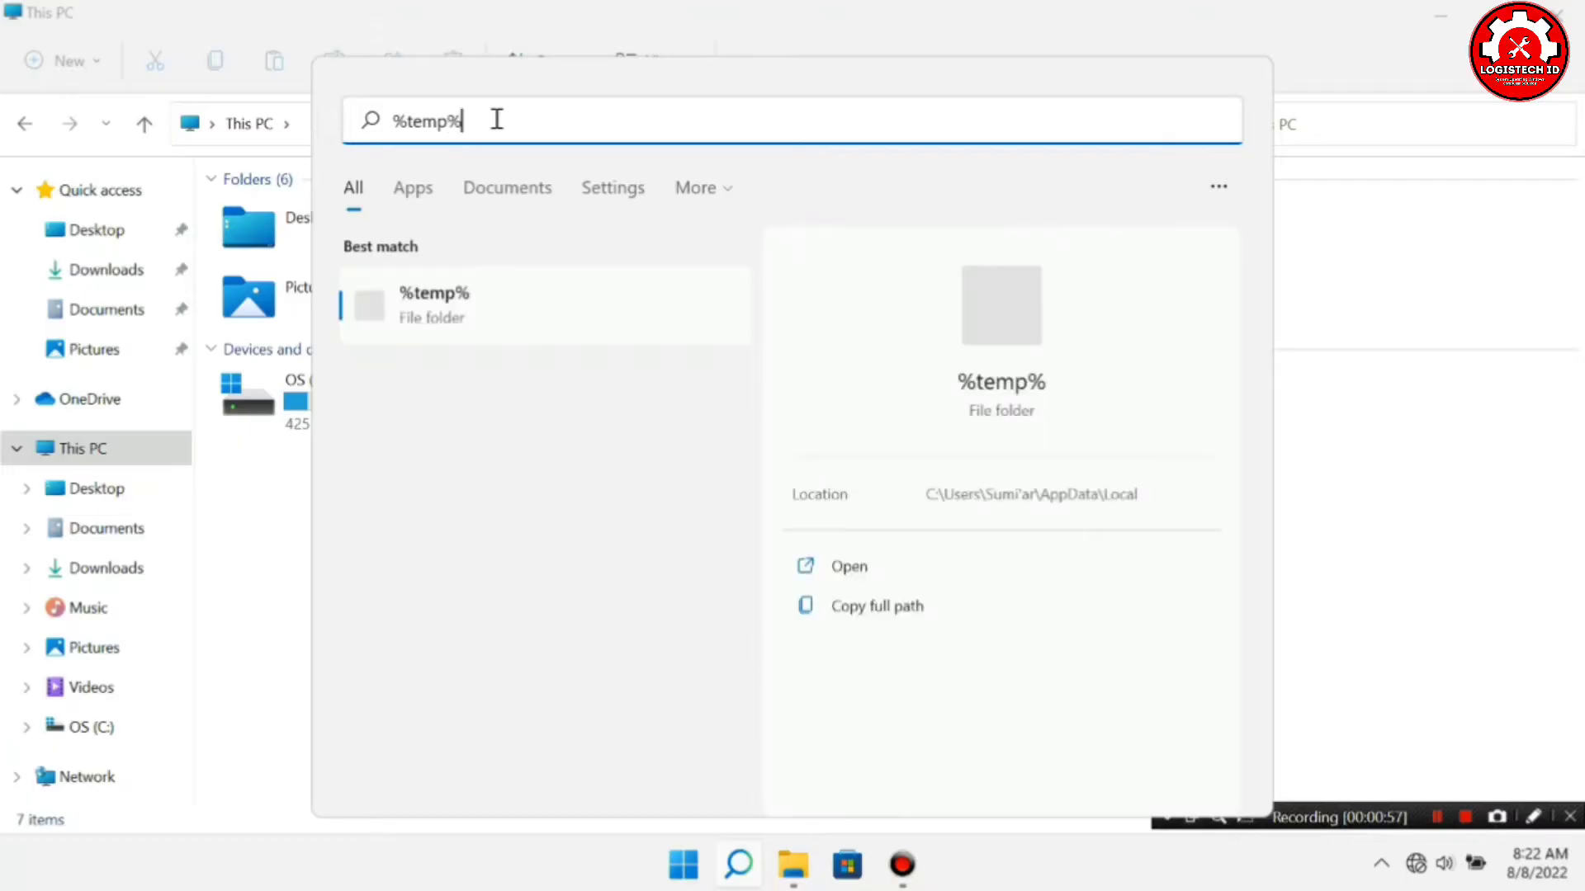
key("Return")
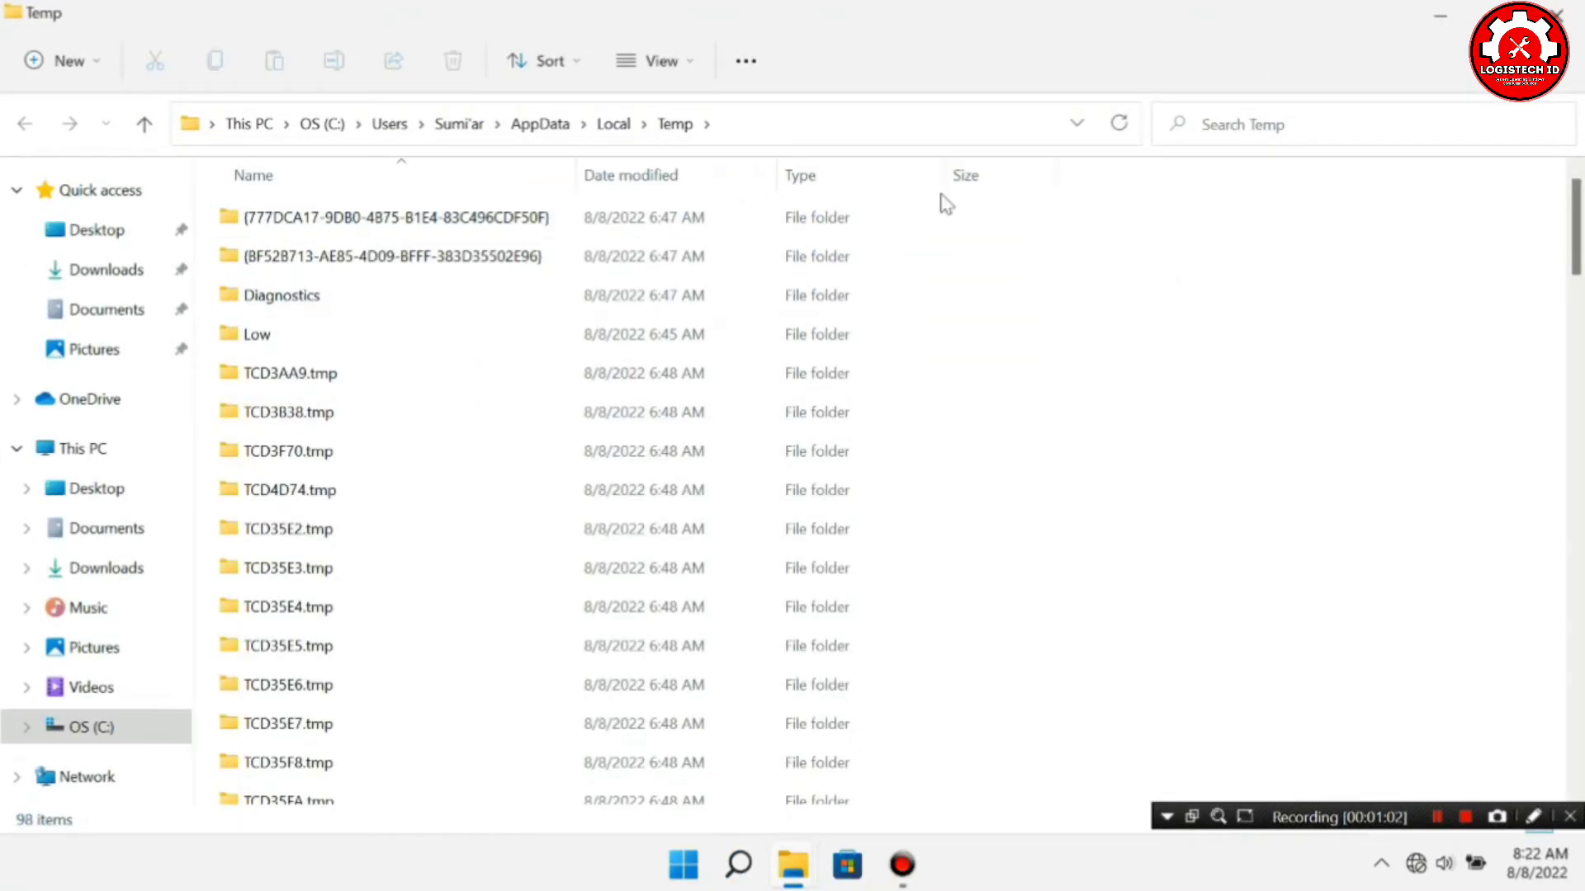
- Delete everything in the Temp folder, skipping all files in use, and close the open File Explorer windows
left_click(726, 317)
key("ctrl+a")
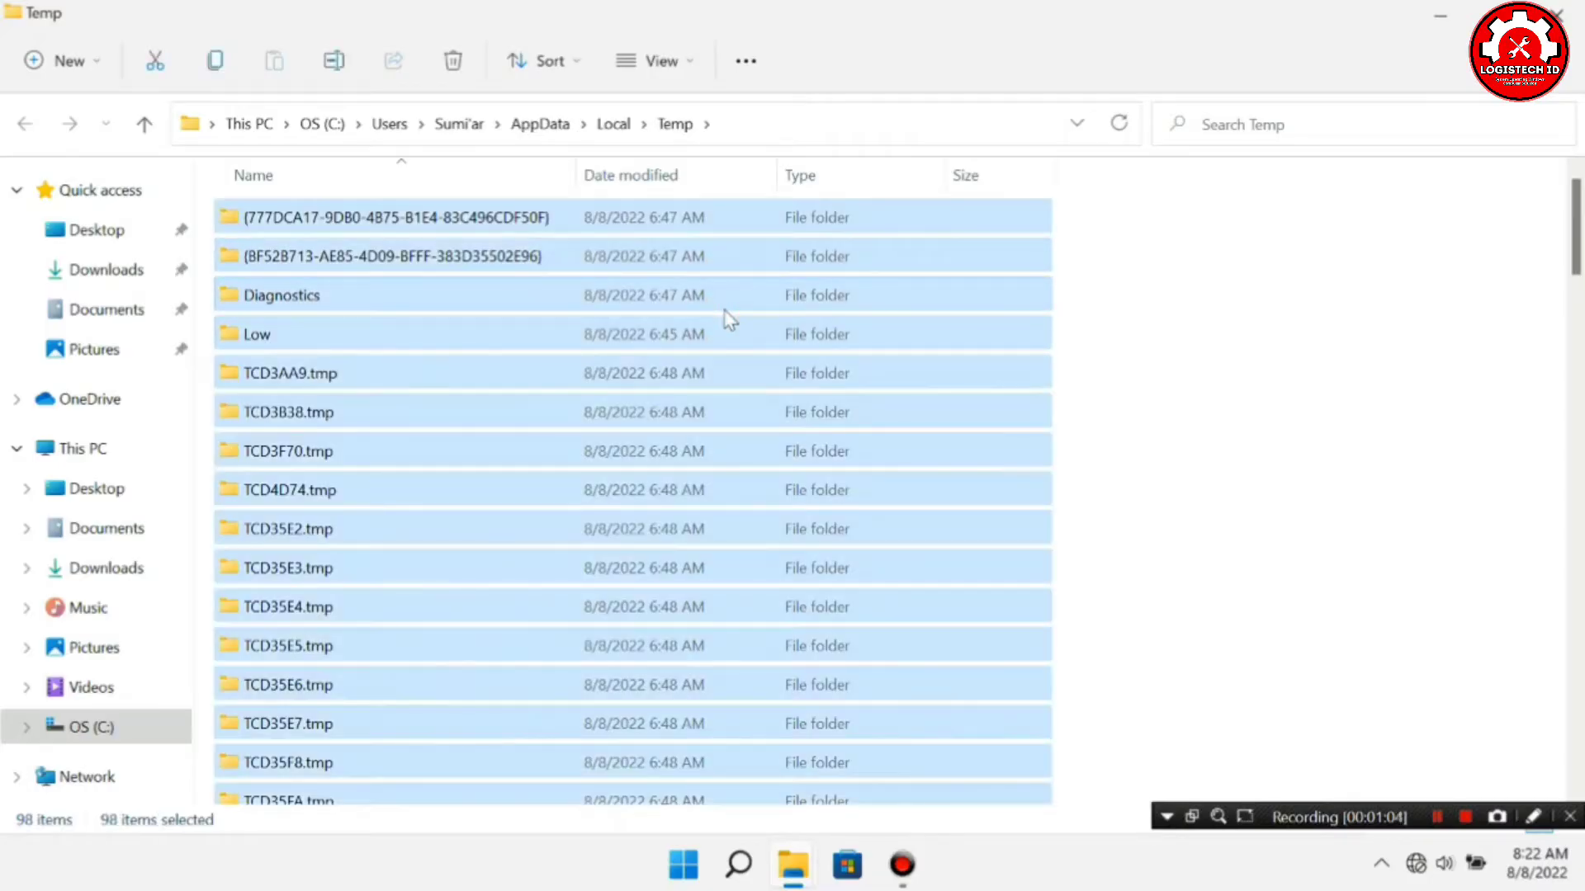
right_click(624, 300)
left_click(806, 324)
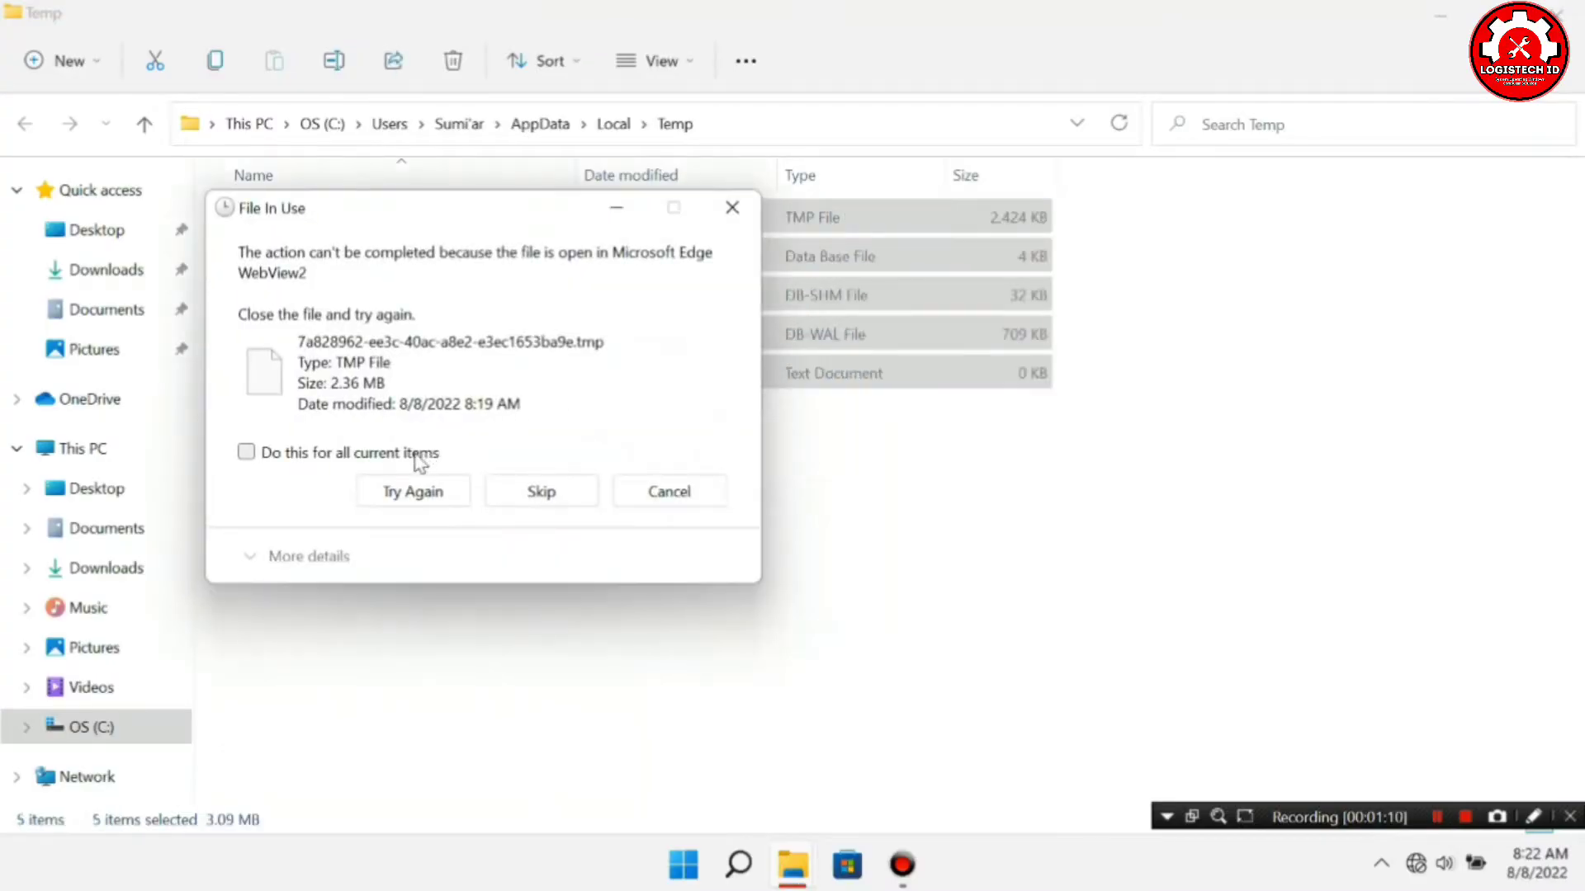
left_click(423, 454)
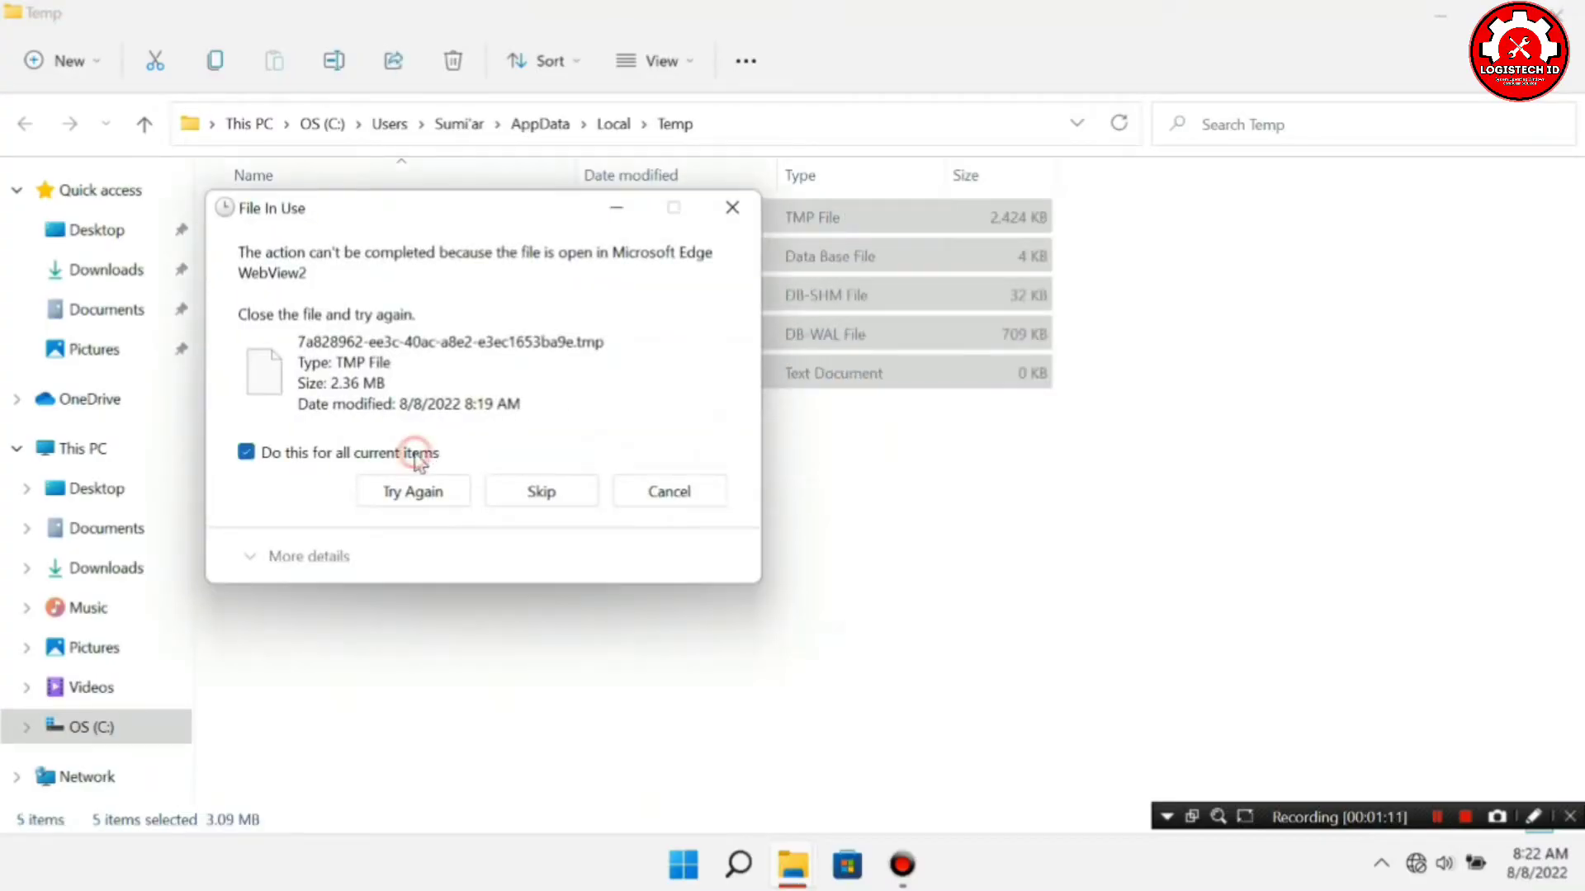
left_click(550, 496)
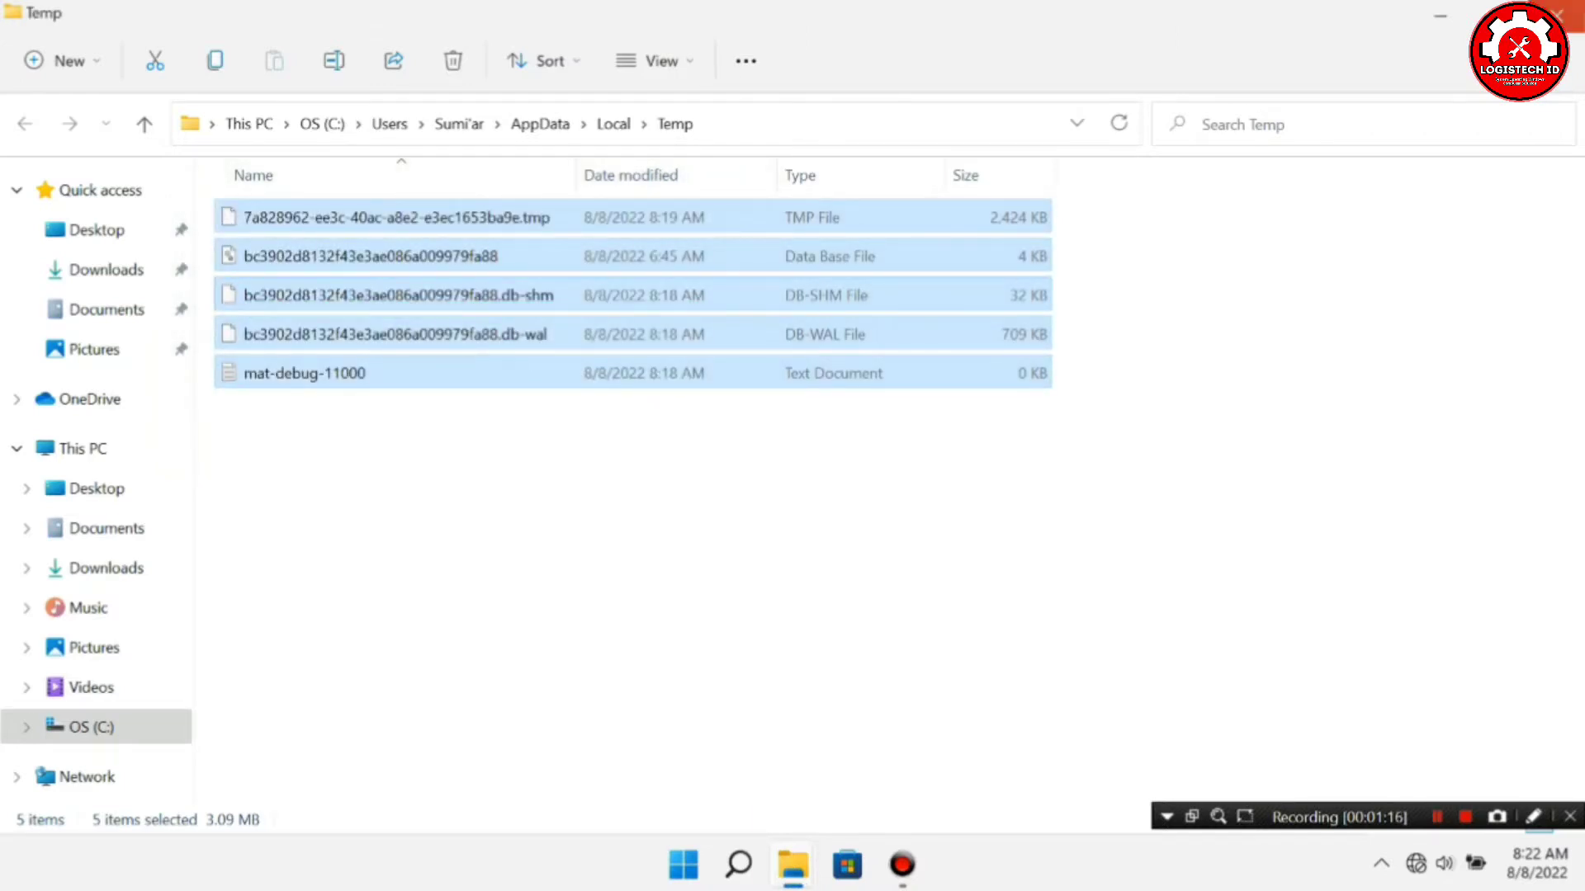
left_click(1557, 12)
left_click(1557, 12)
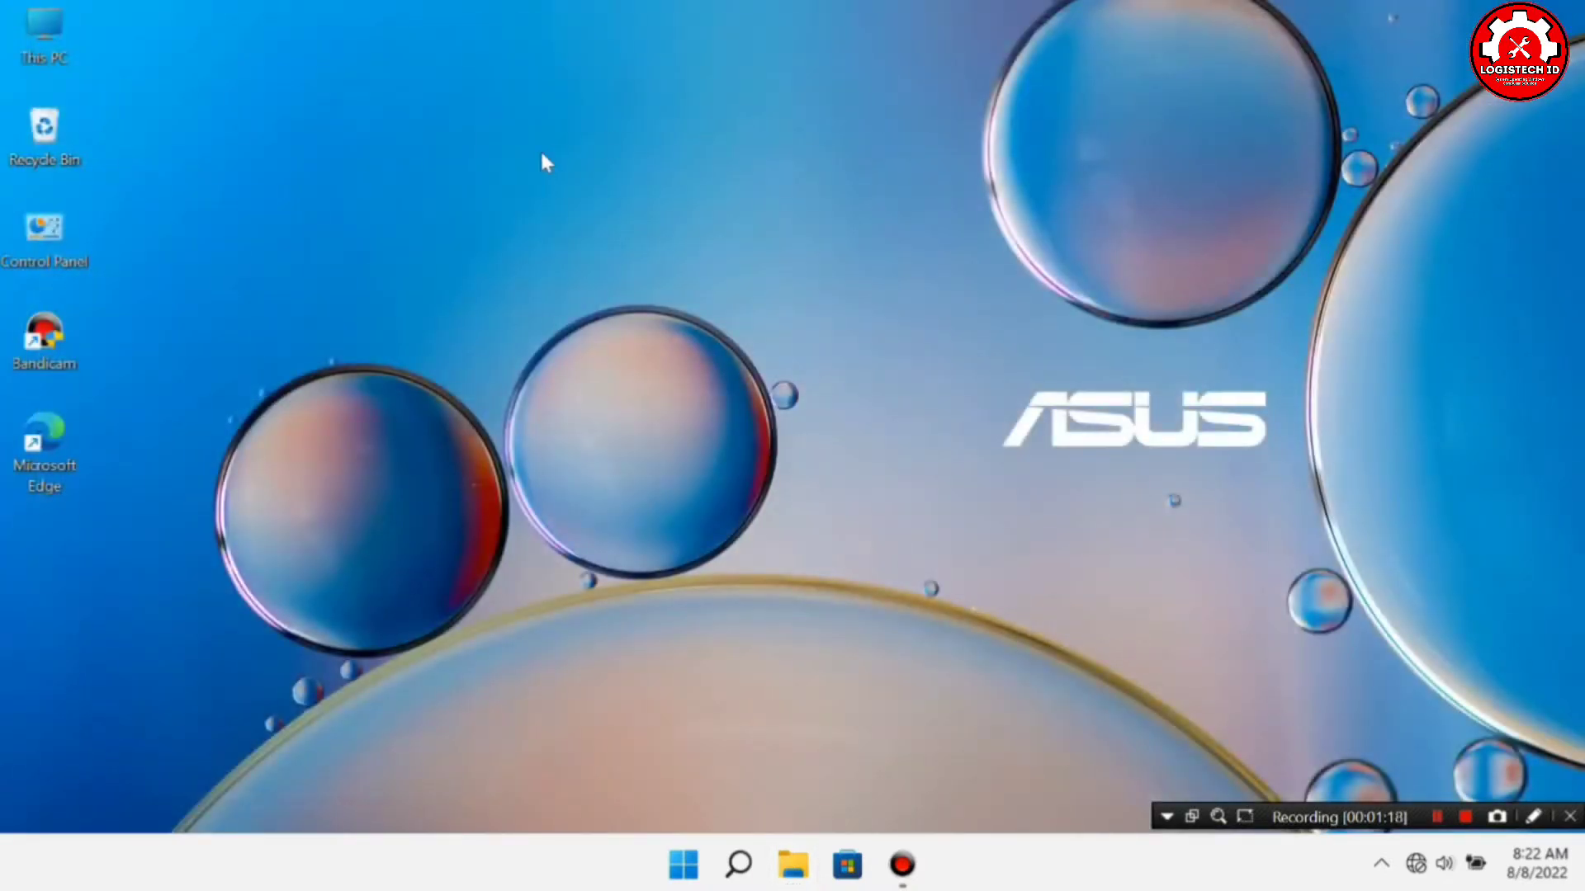
- Empty the Recycle Bin and confirm permanent deletion of its items
right_click(50, 150)
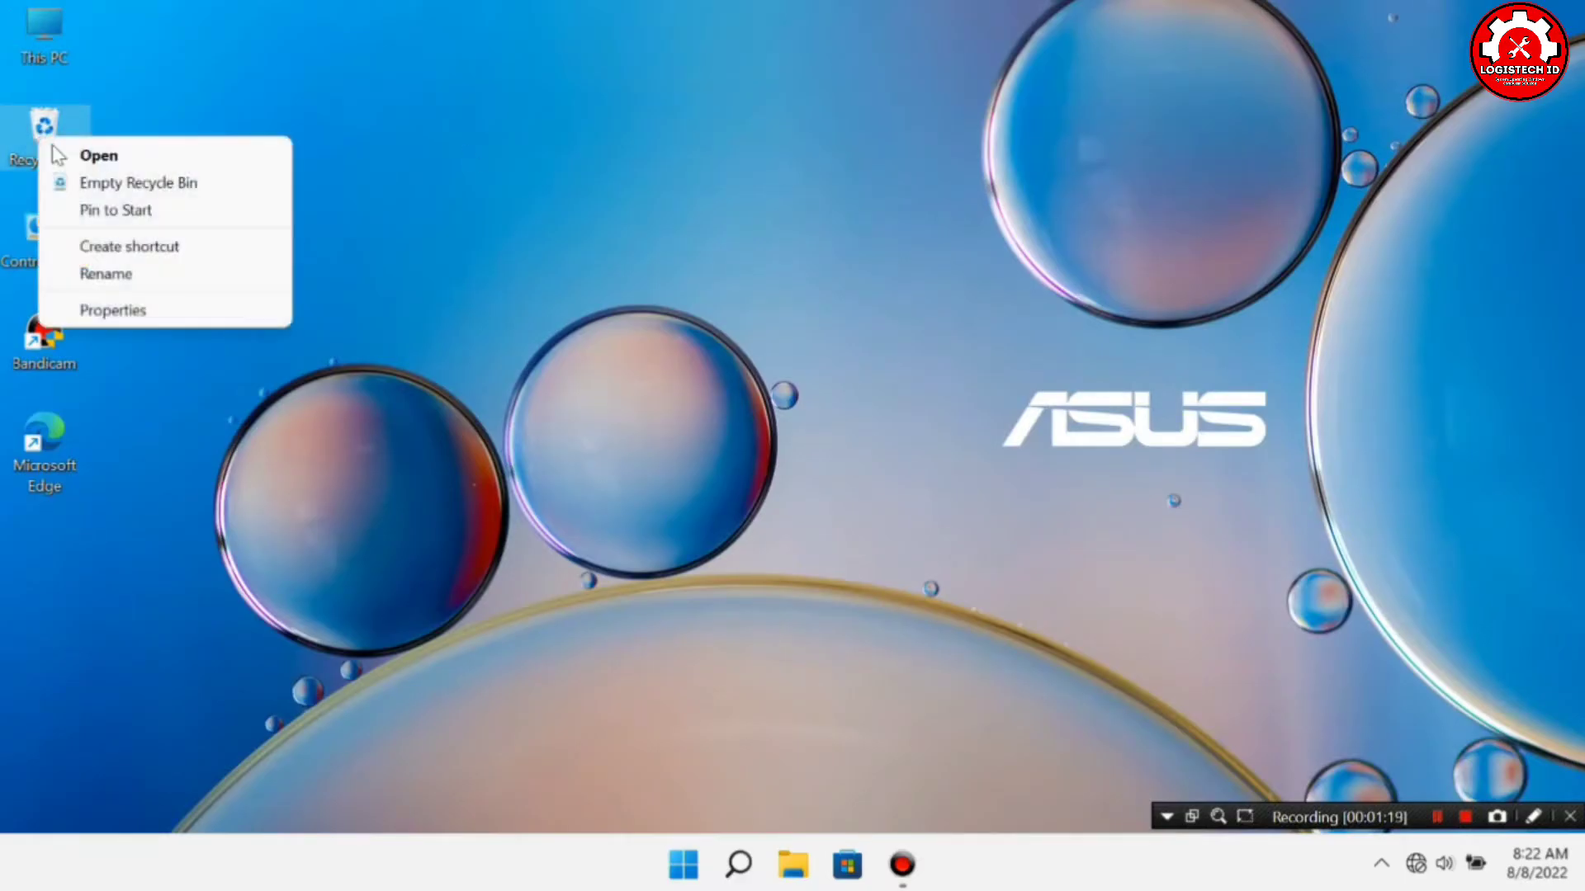
left_click(113, 183)
left_click(868, 454)
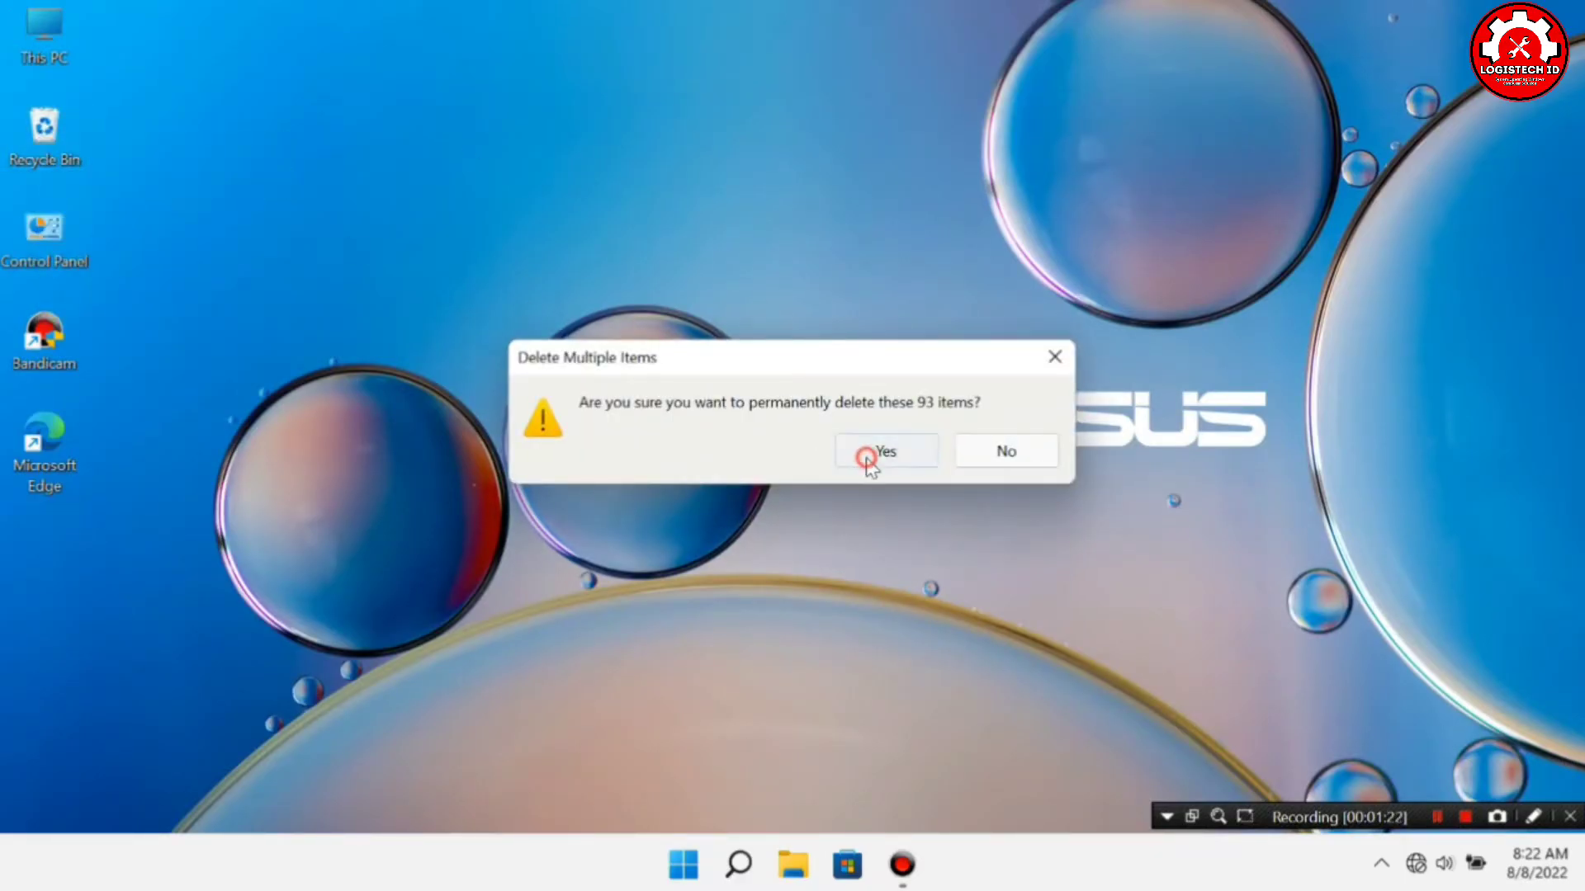
left_click(348, 348)
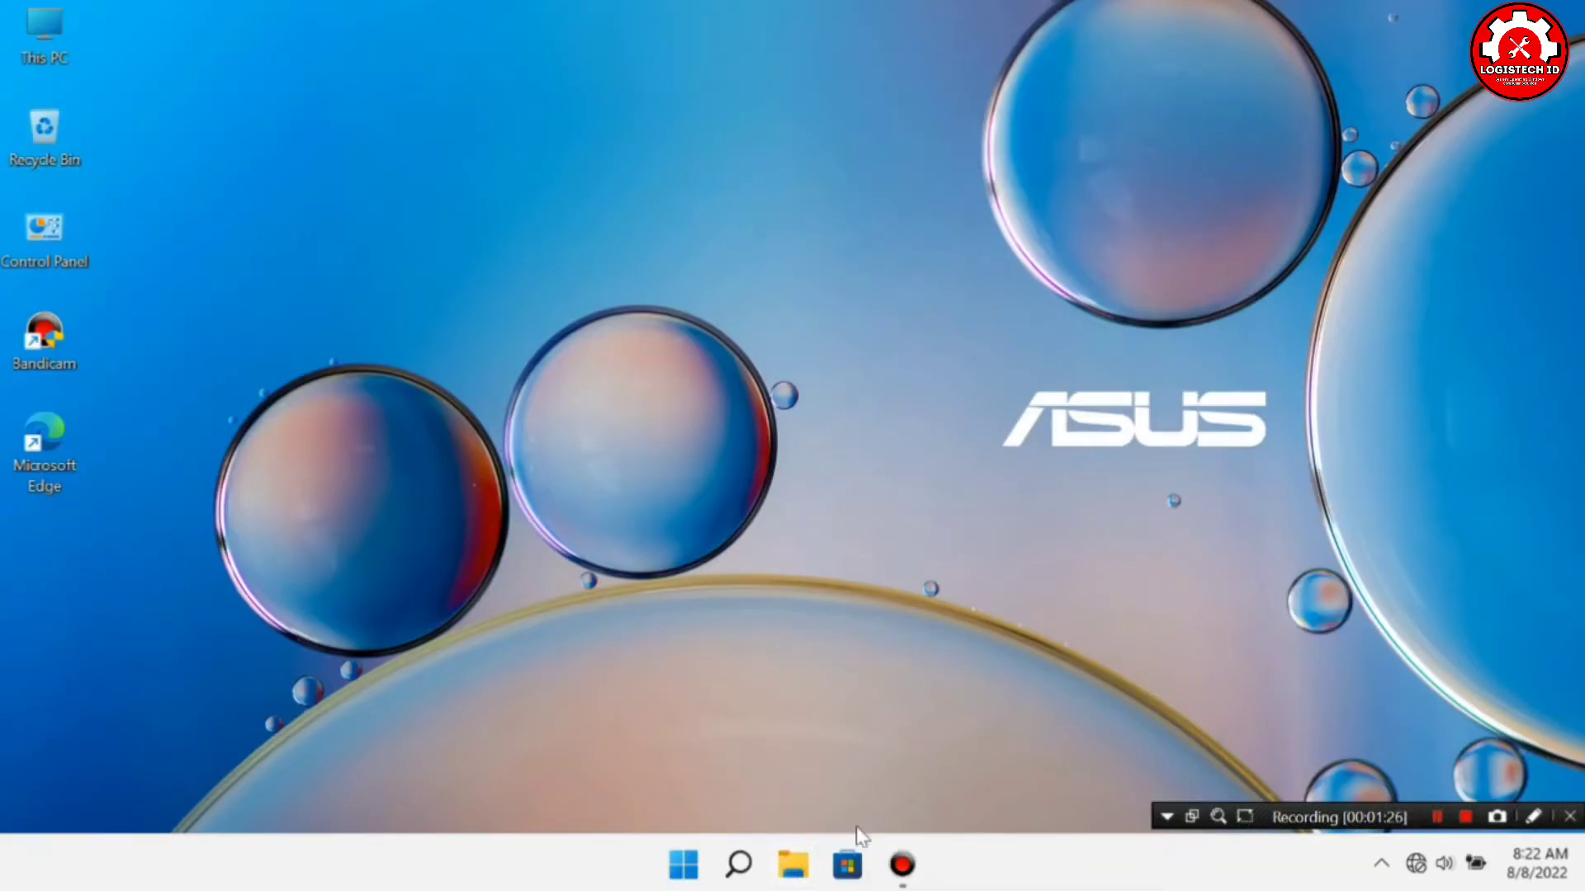
- Open the properties of This PC from File Explorer and go to its advanced system settings
left_click(794, 864)
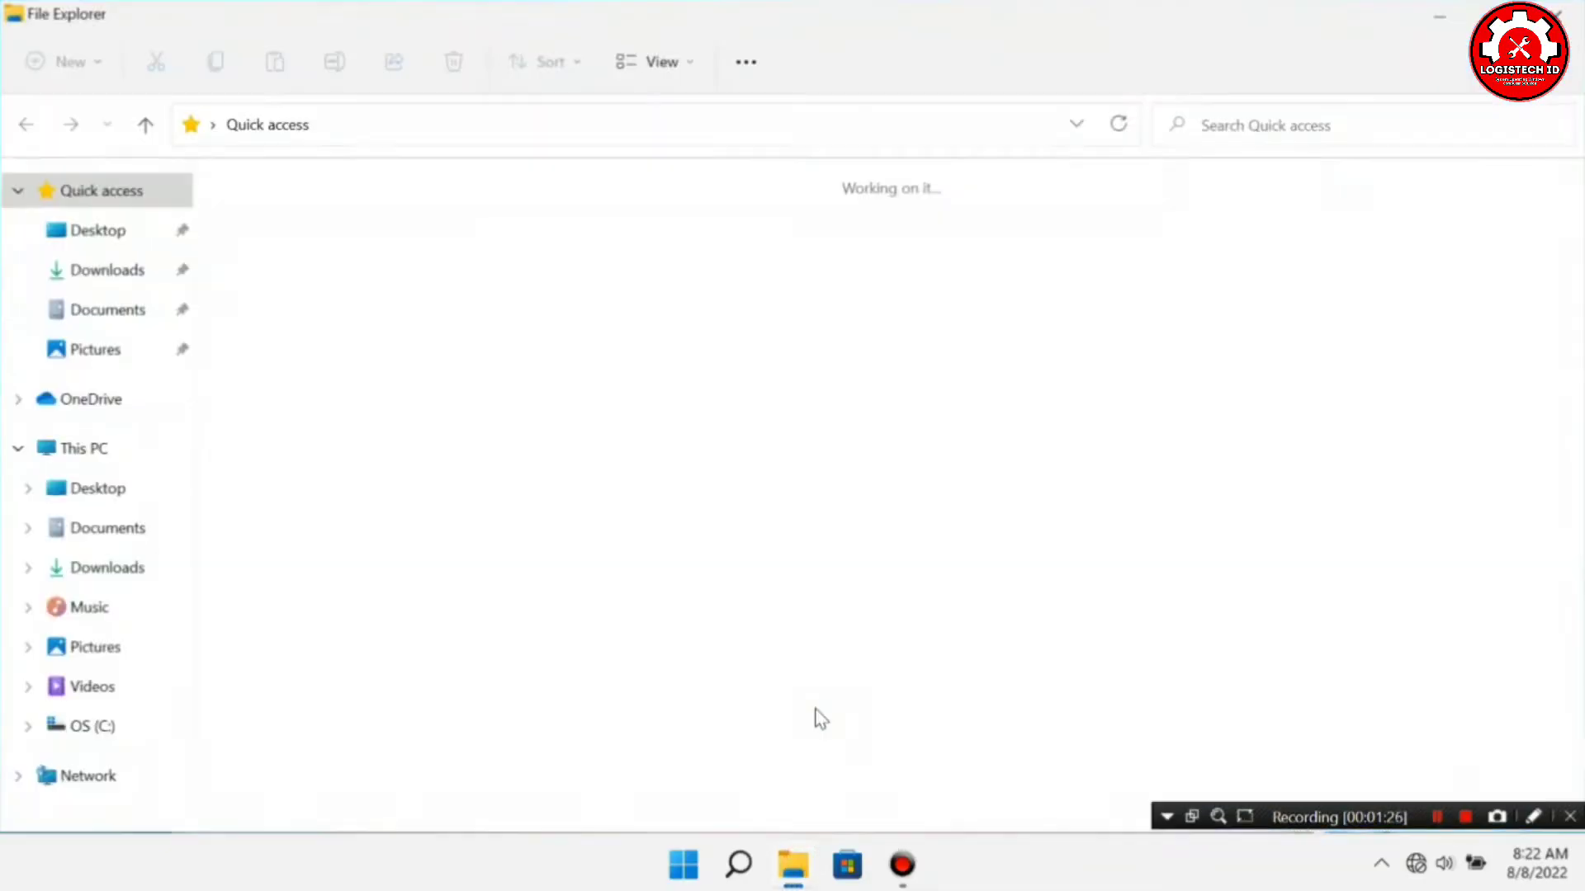
right_click(99, 461)
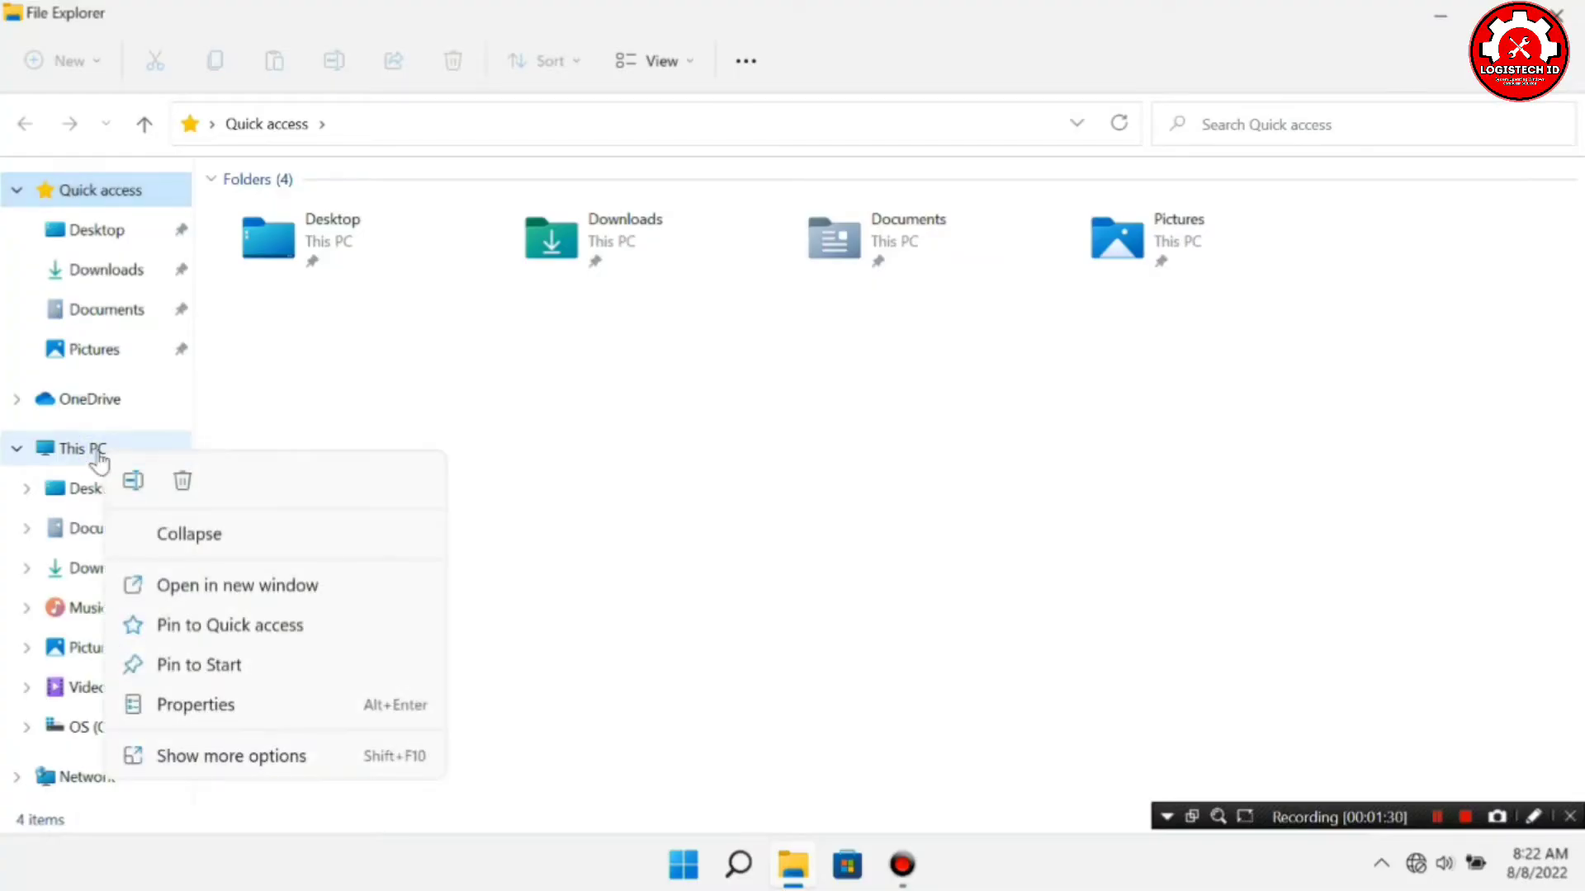
left_click(242, 756)
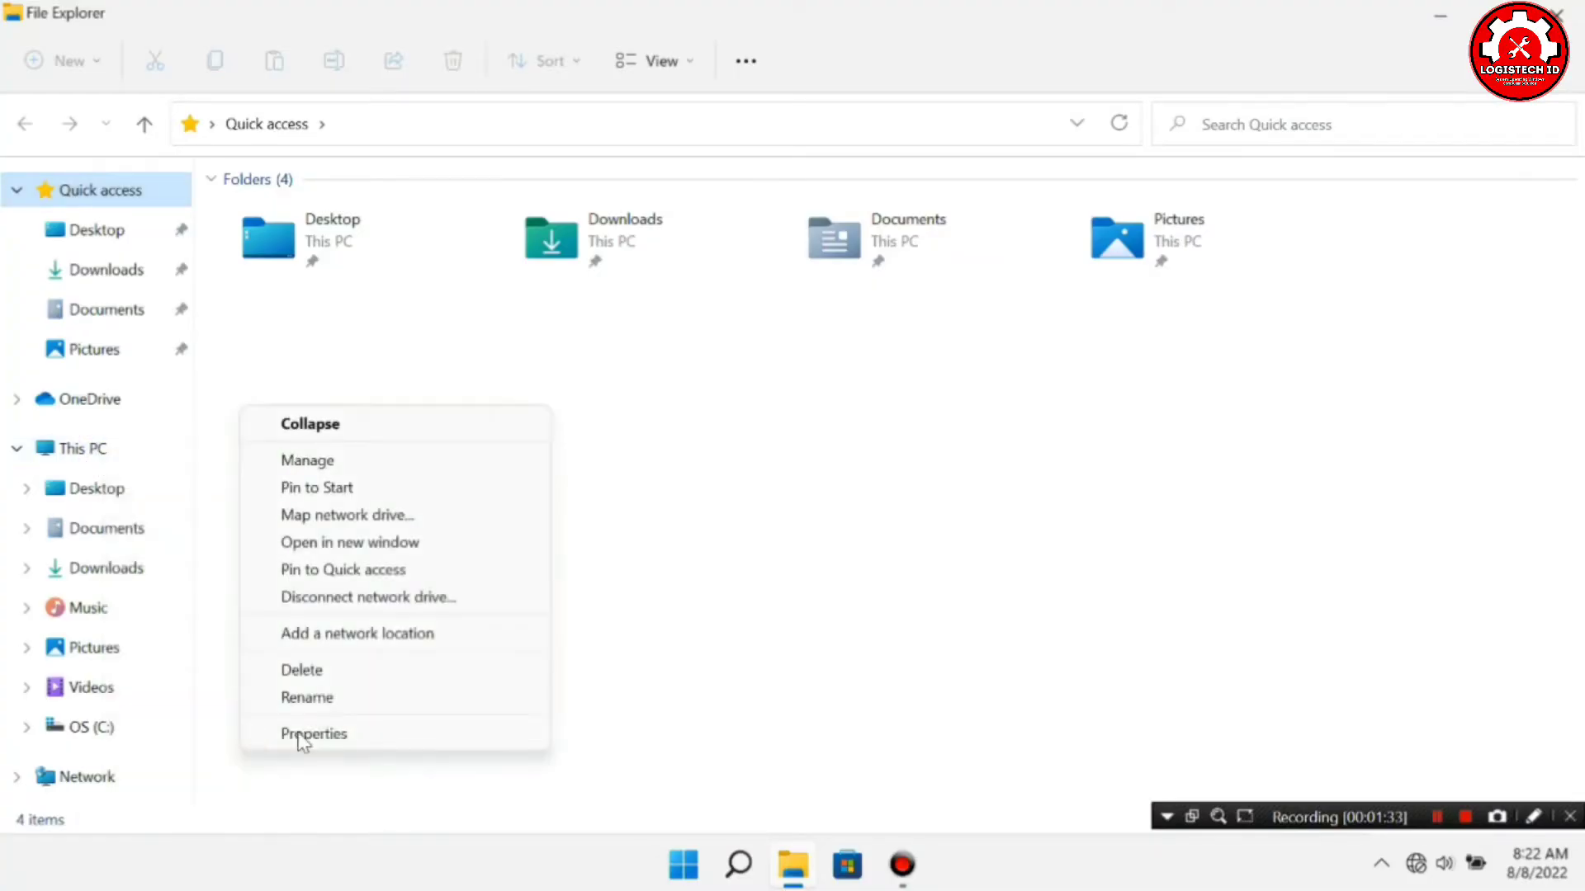
left_click(347, 735)
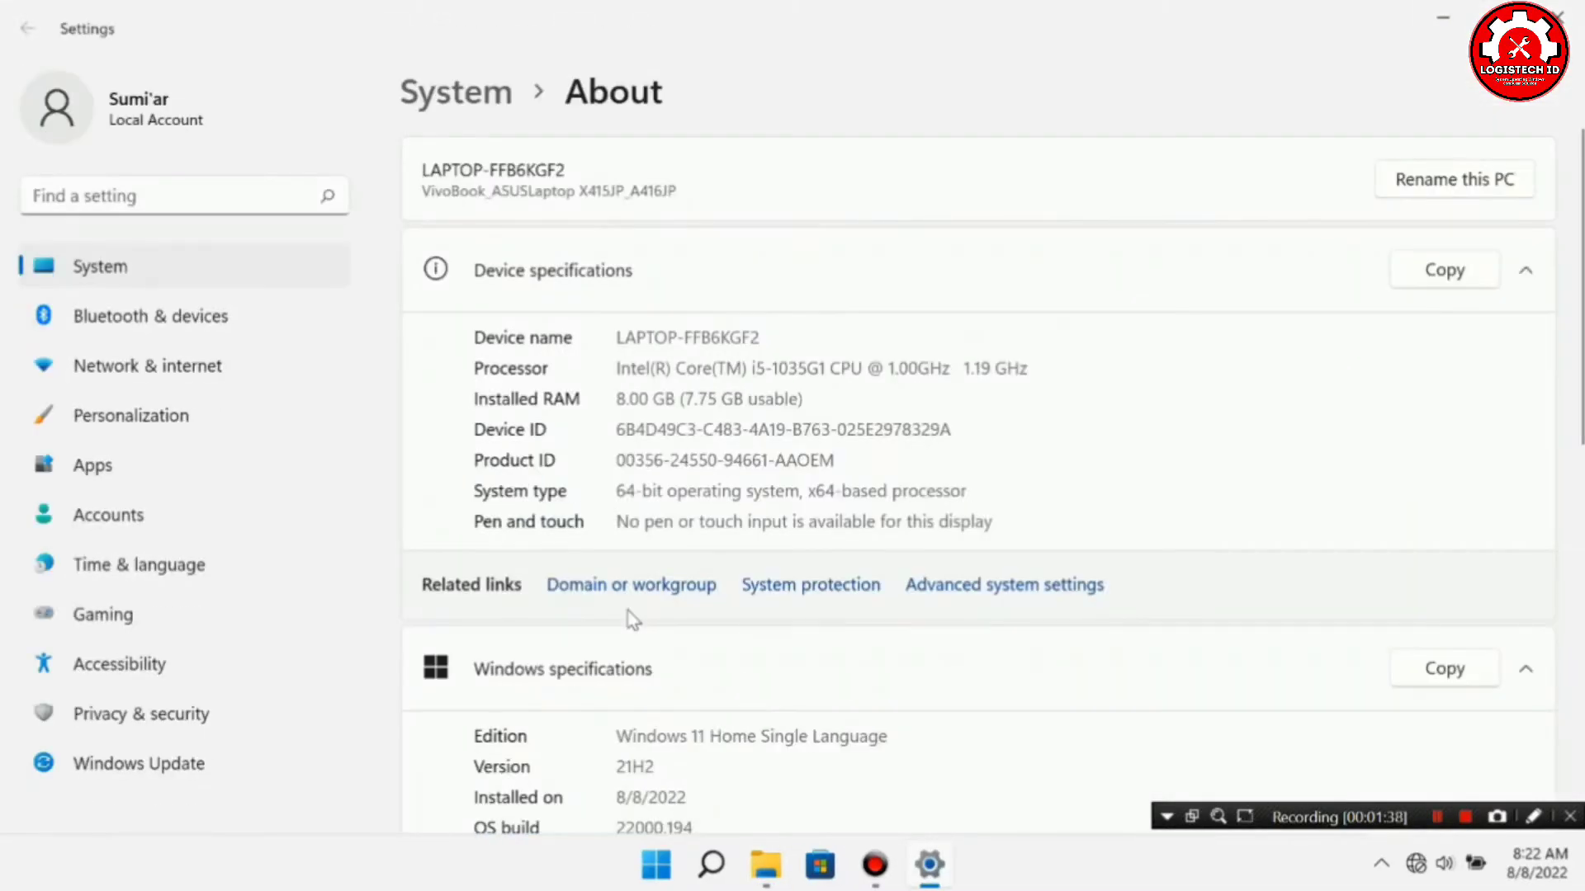
left_click(994, 587)
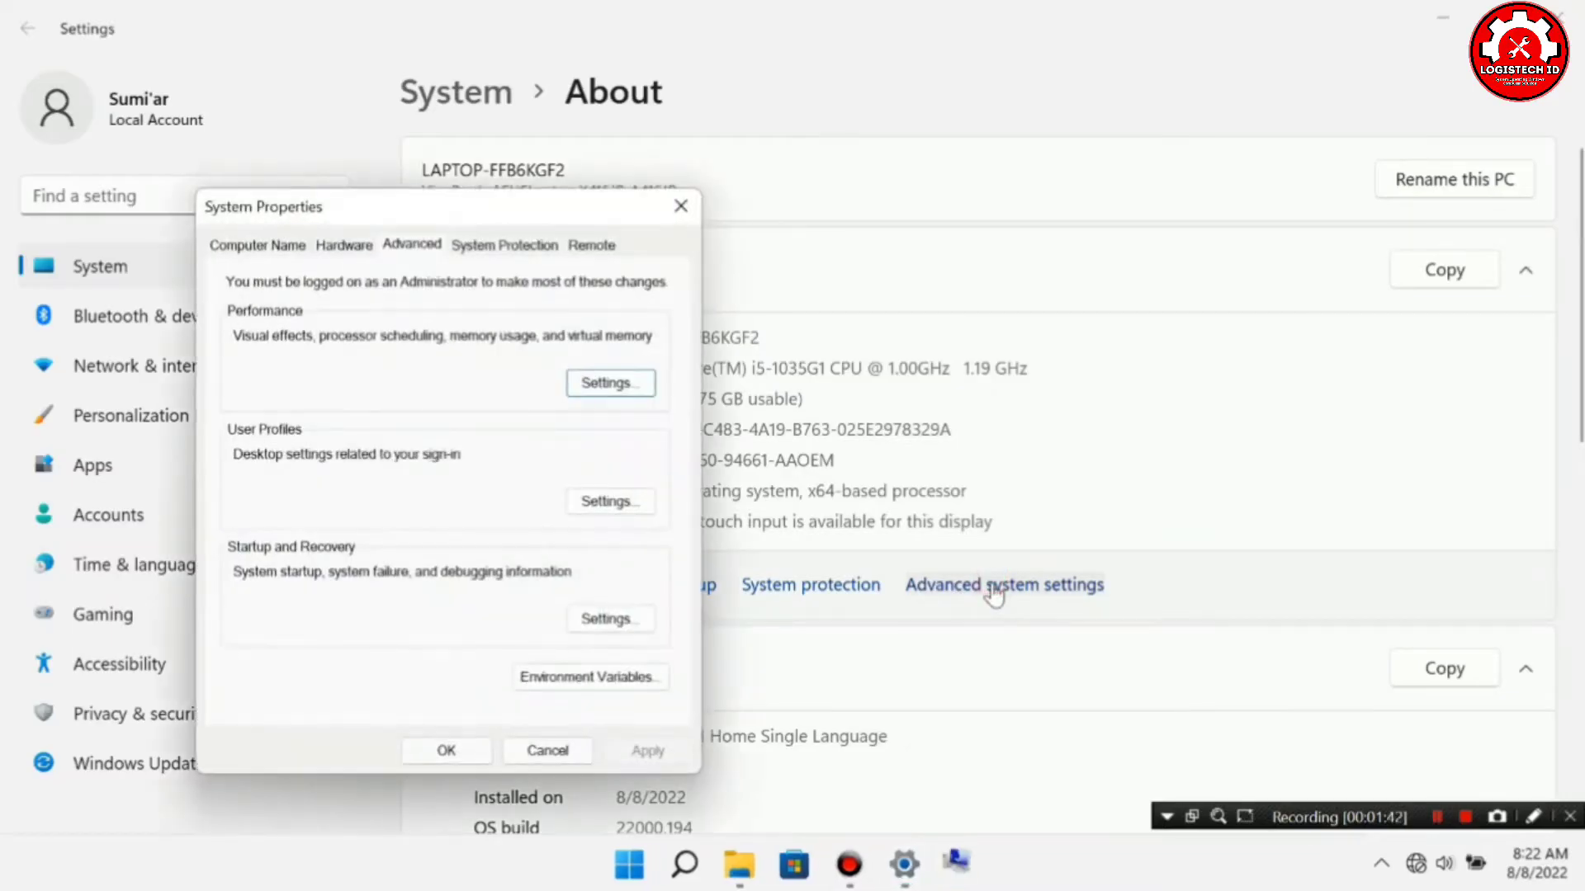
- Open the System Protection configuration for the OS (C:) drive
left_click(531, 252)
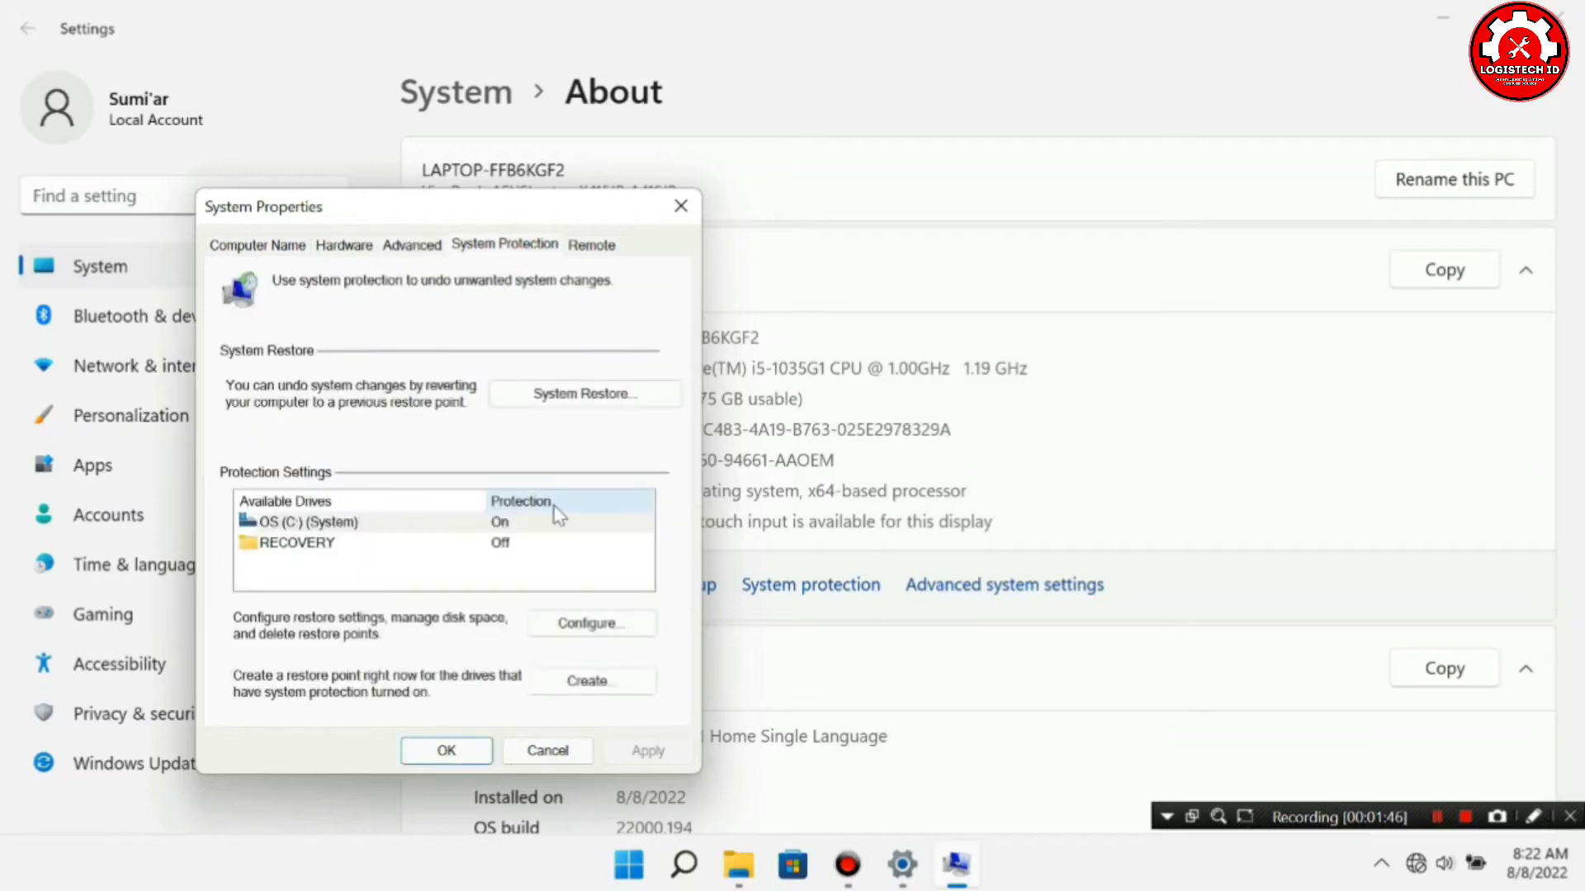
left_click(500, 522)
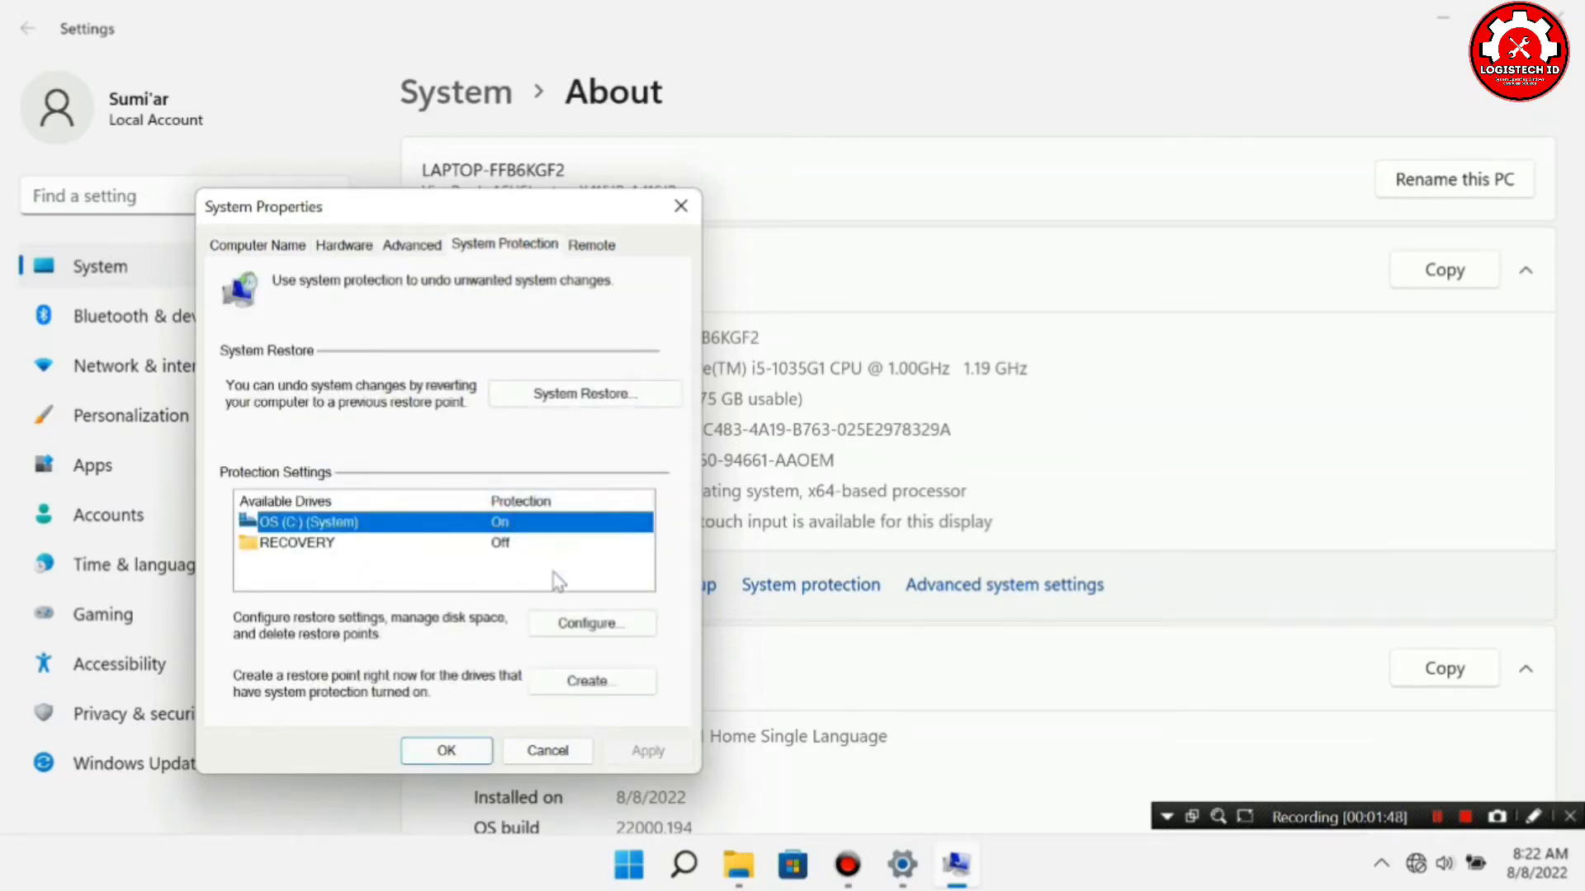
left_click(601, 627)
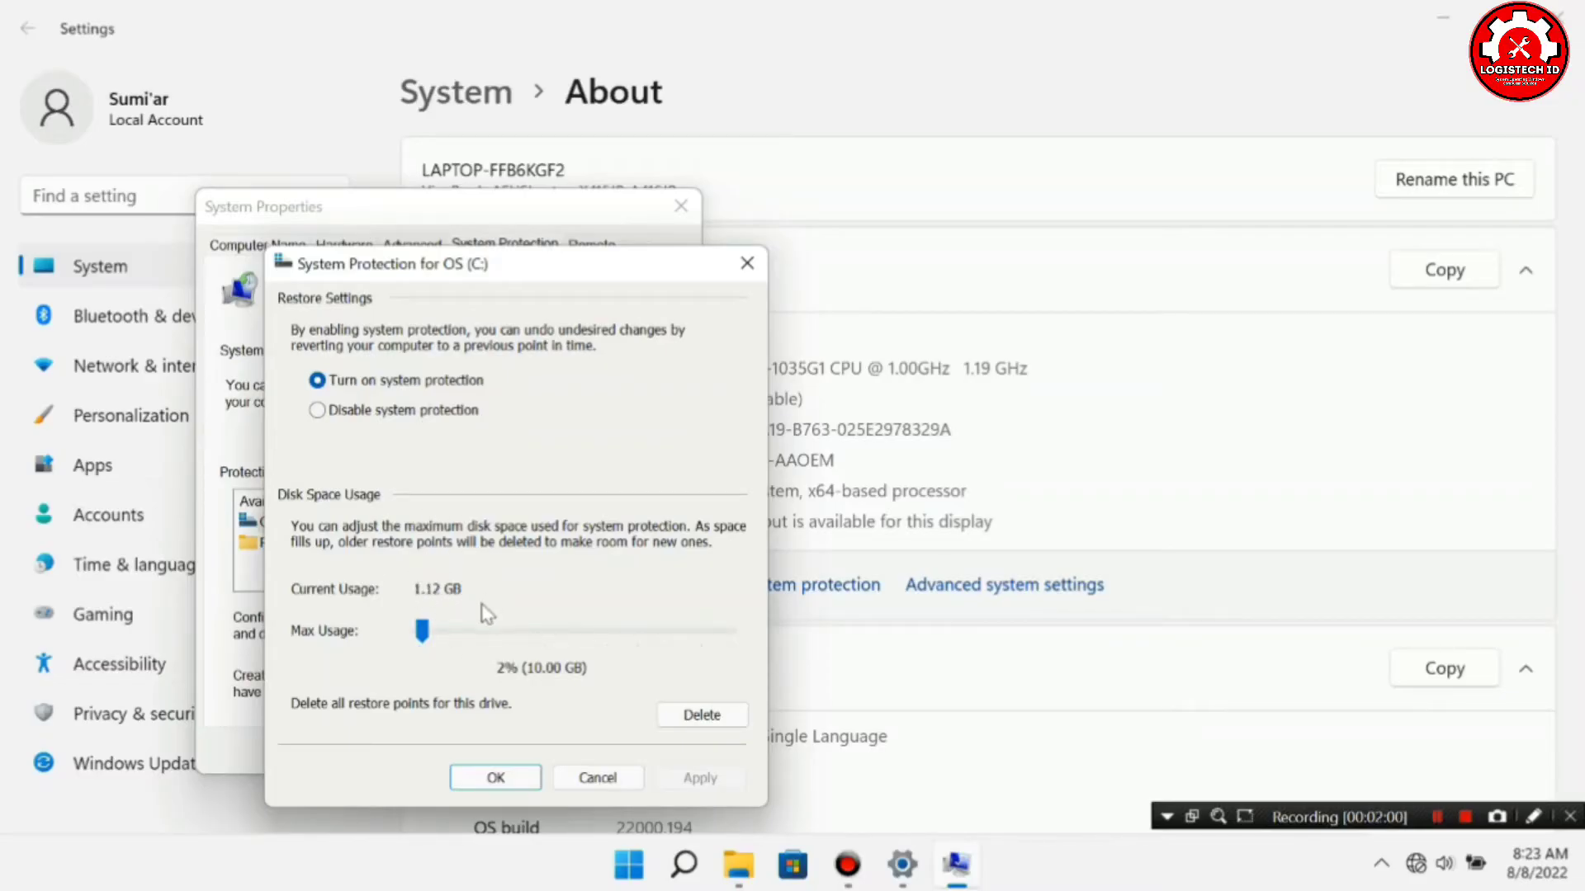
- Delete all restore points for the OS (C:) drive and accept both System Protection and System Properties
left_click(722, 716)
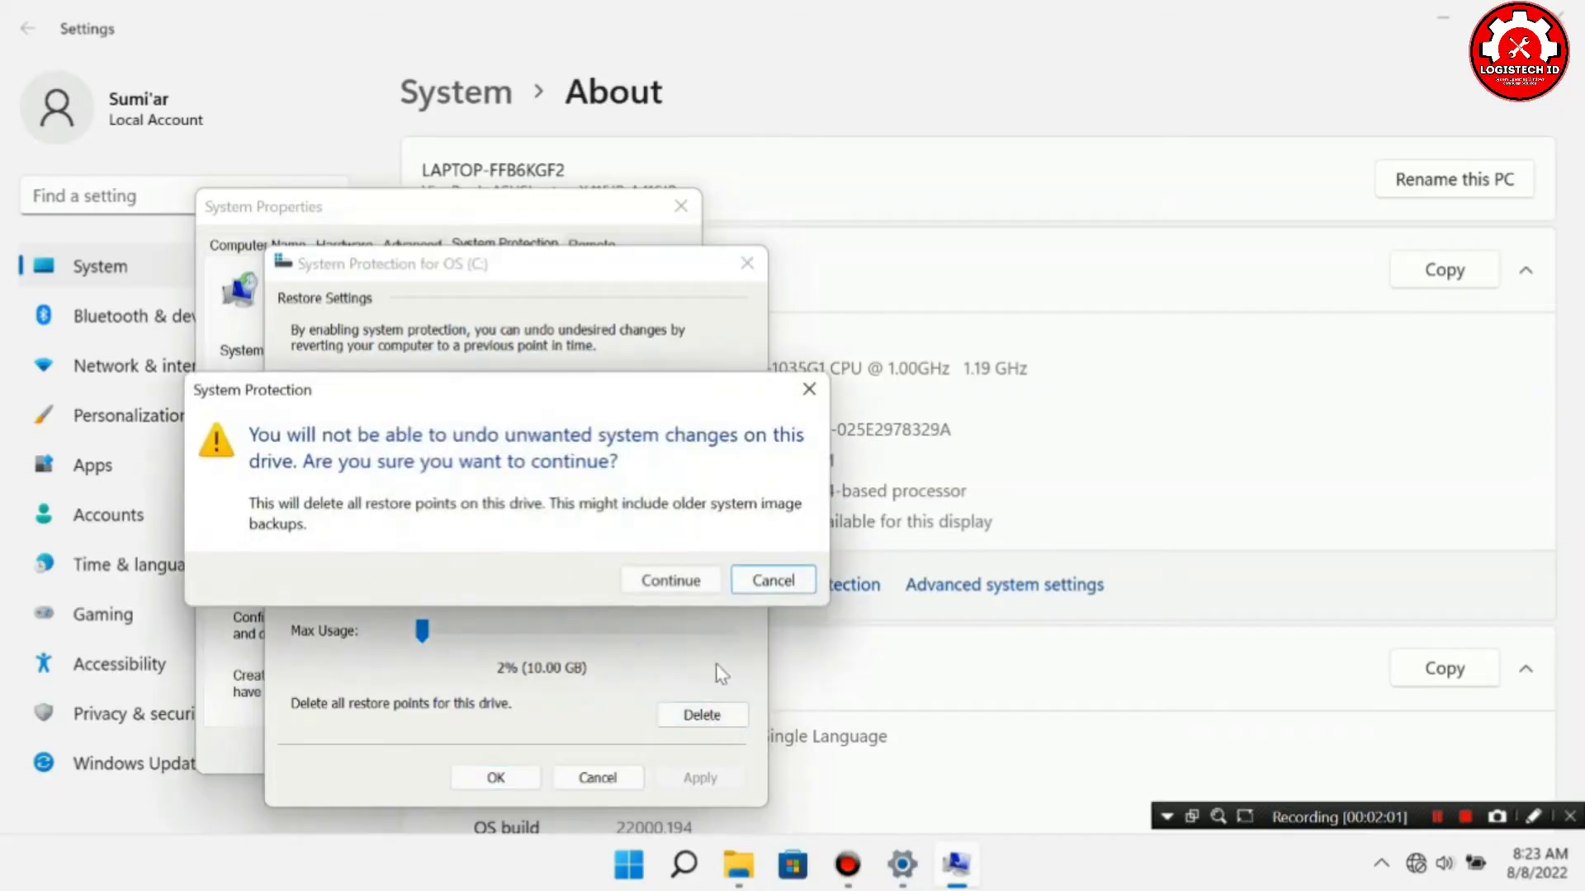
left_click(672, 579)
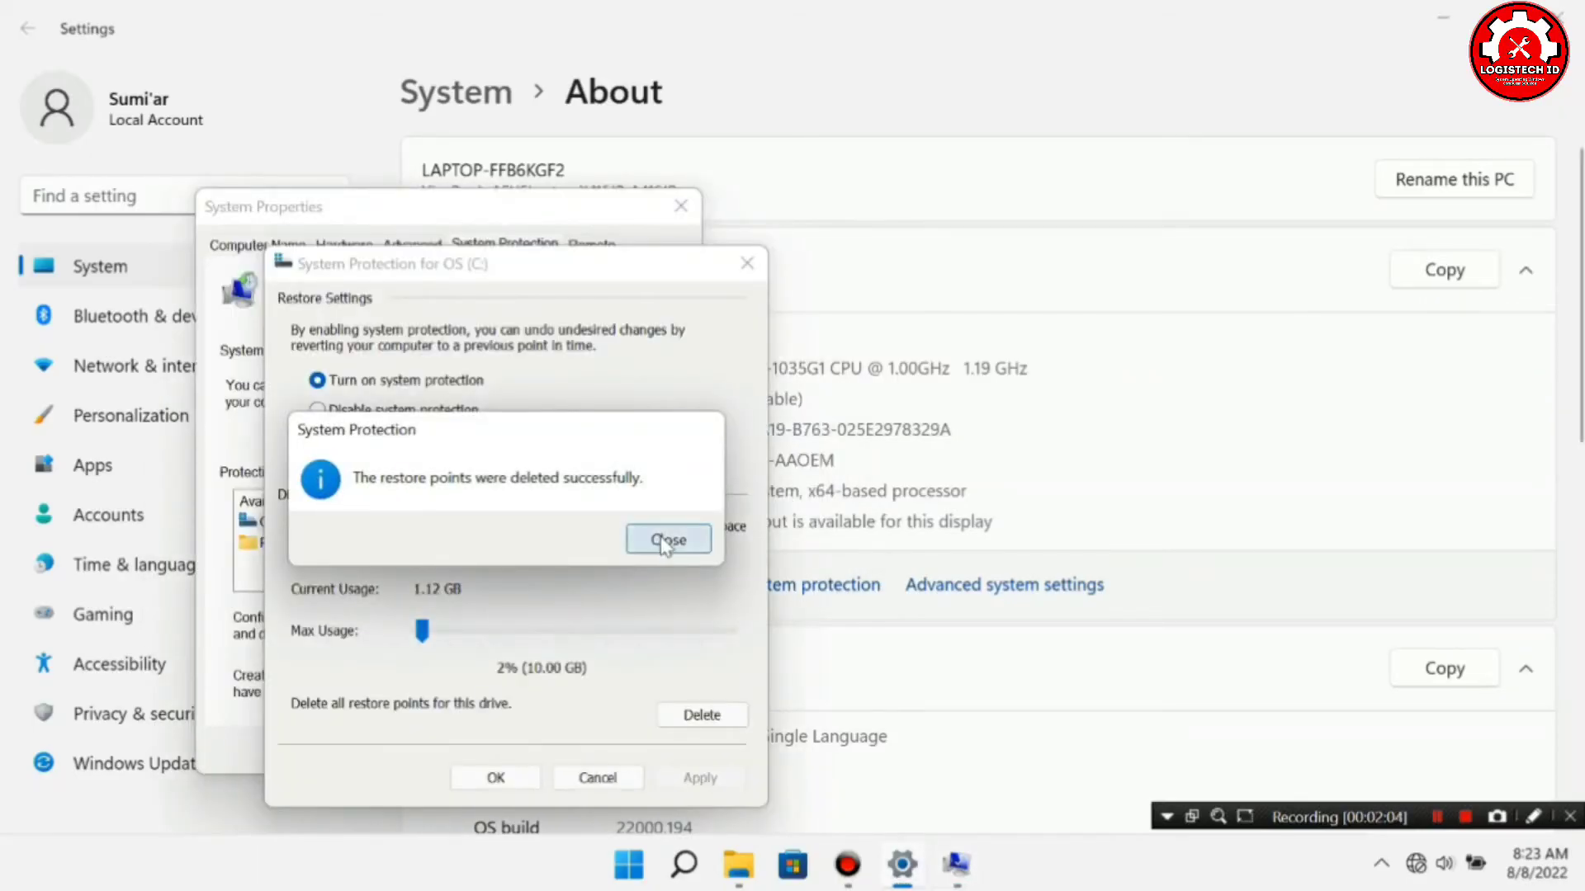
left_click(667, 541)
left_click(495, 777)
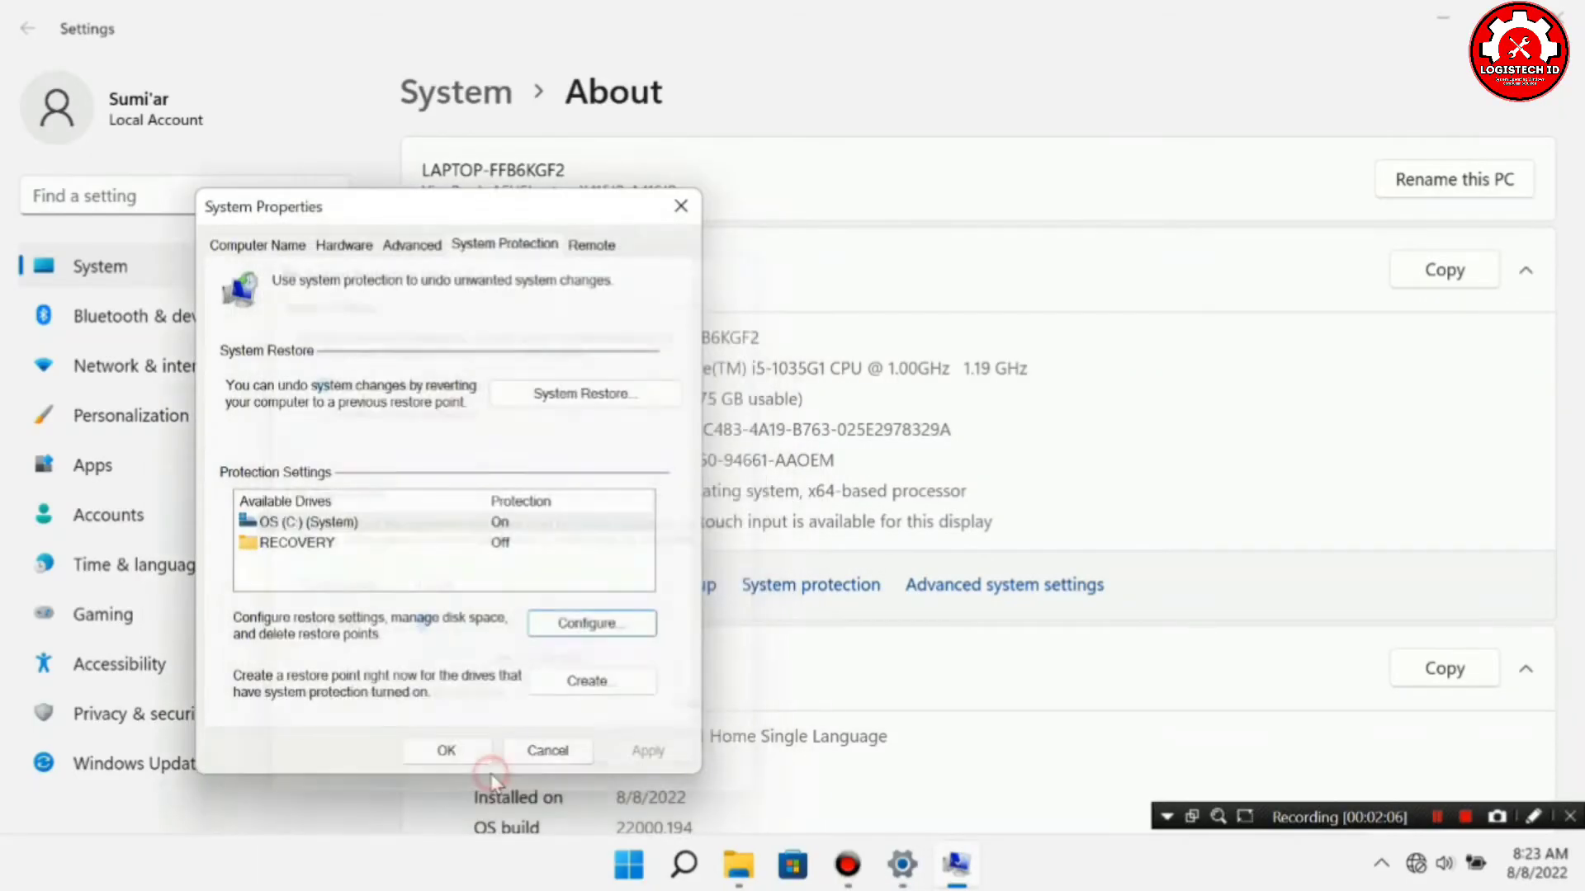
left_click(446, 749)
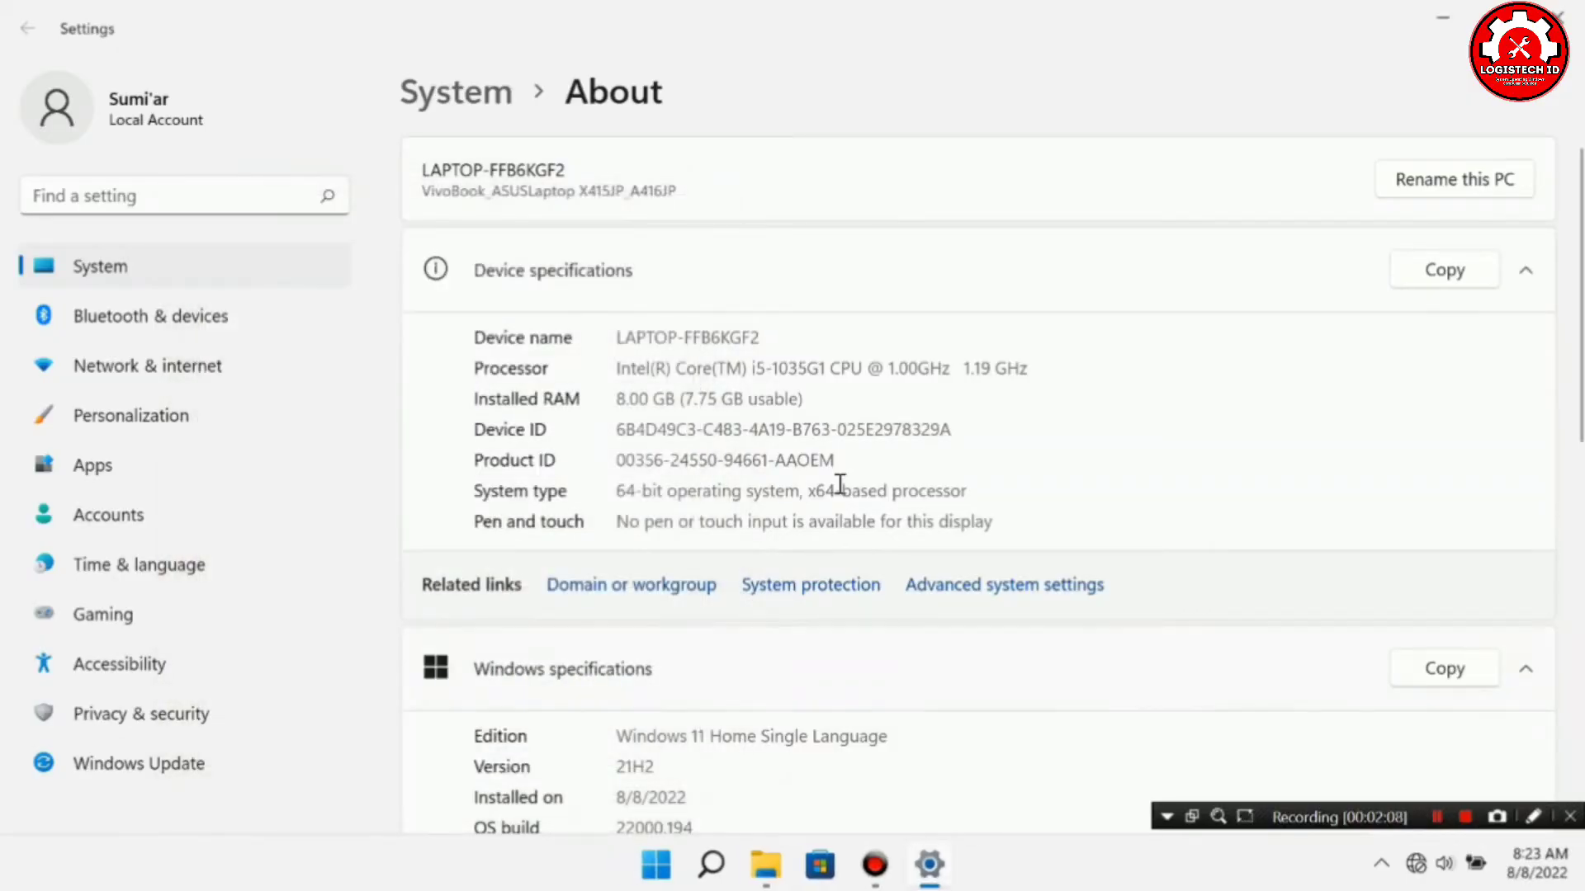
- Close Settings and check the free space on the OS (C:) drive under This PC
left_click(1563, 13)
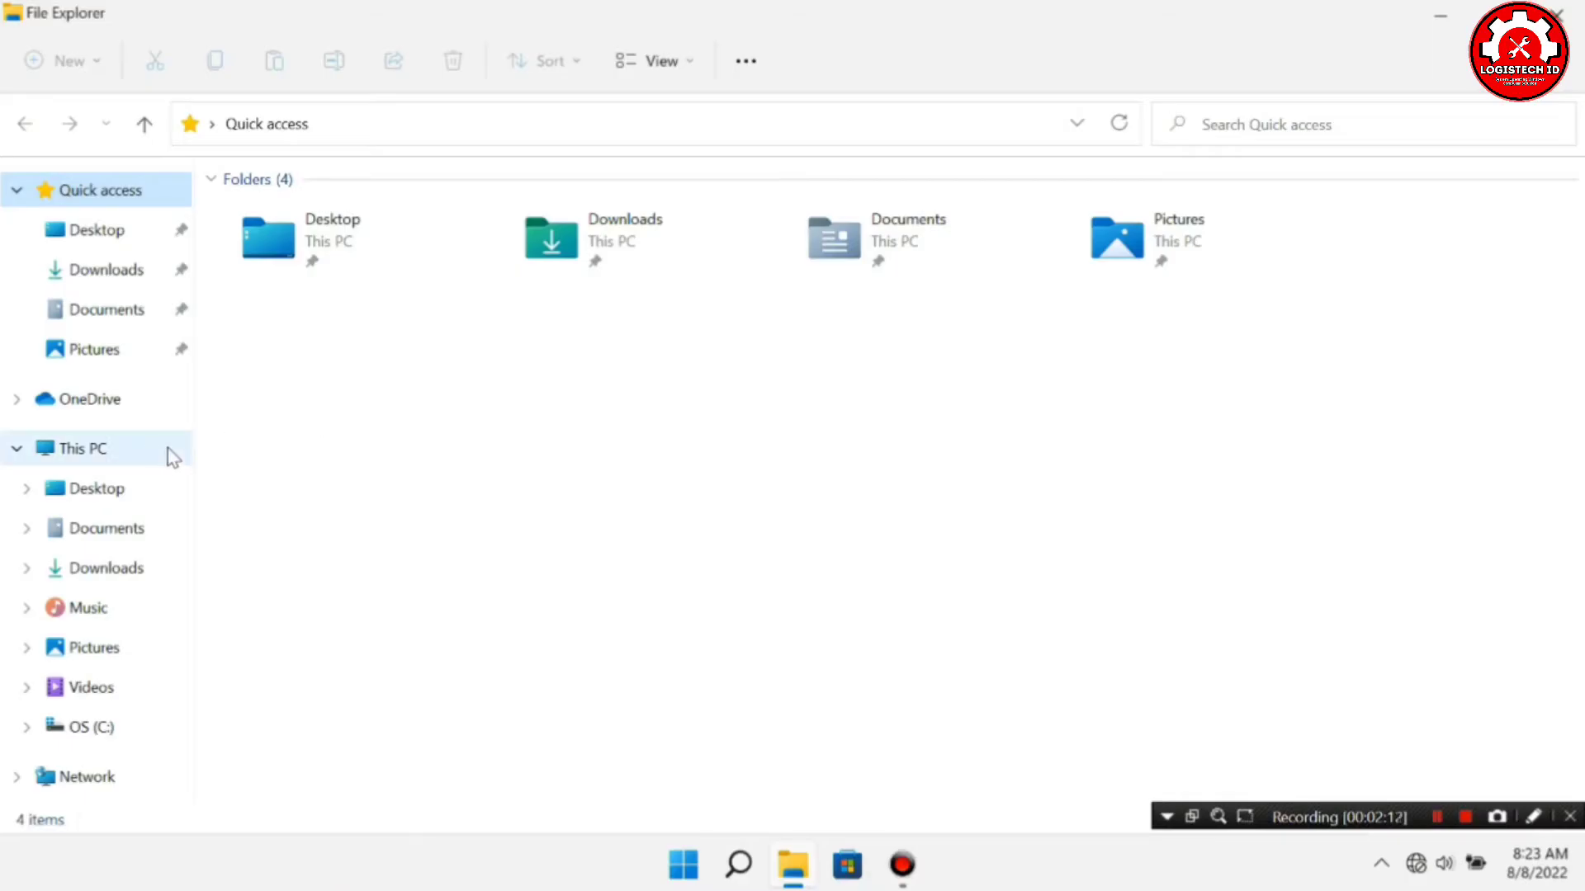
left_click(146, 453)
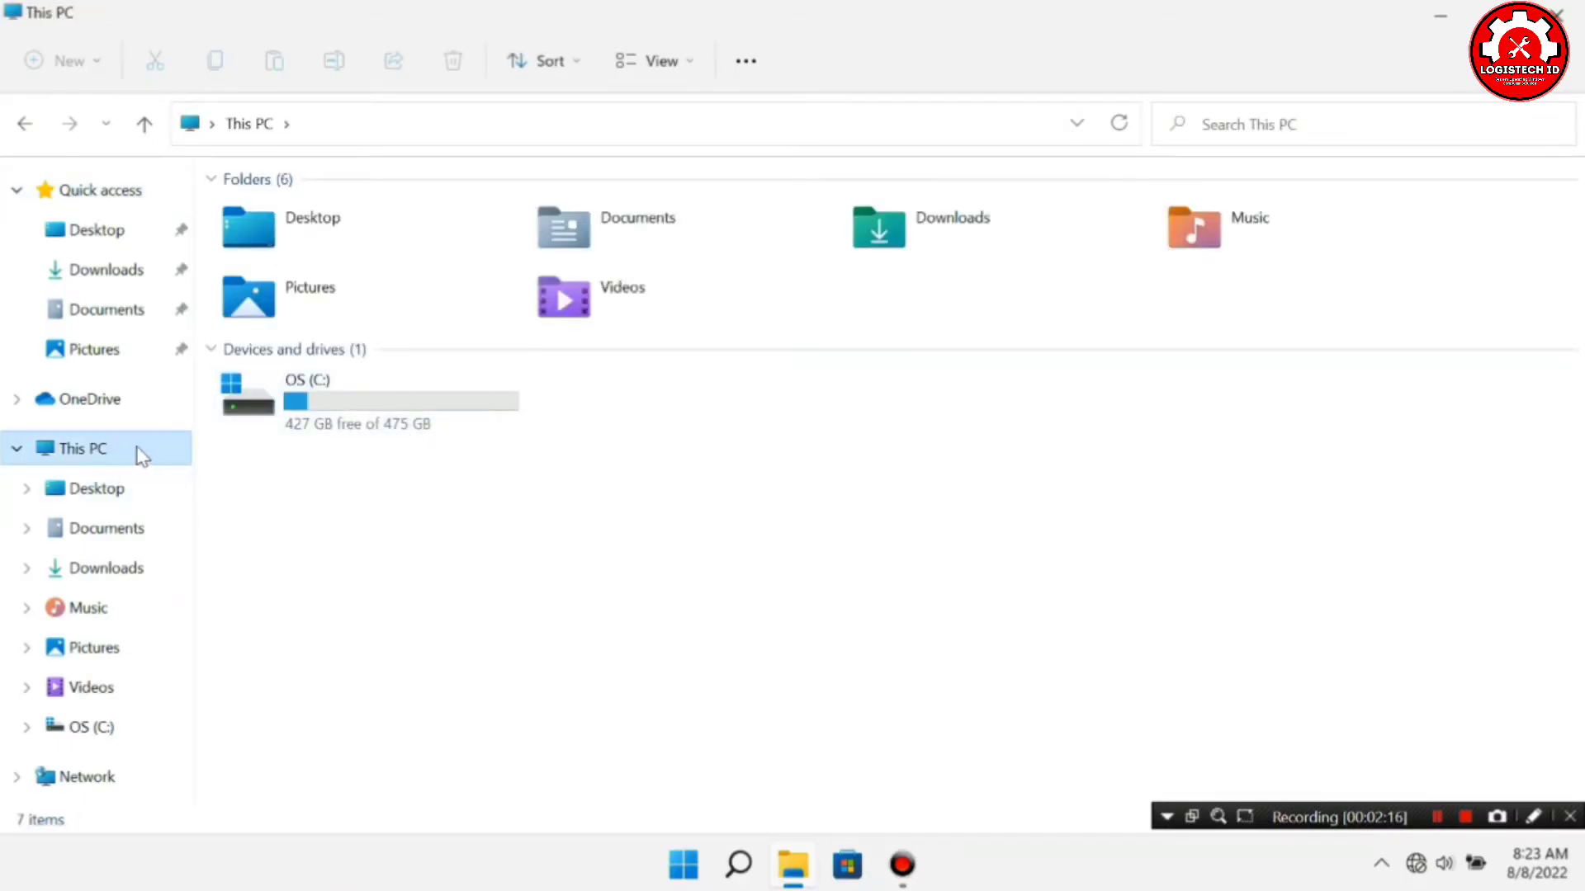
- Open Computer Management for This PC and go to Disk Management
right_click(116, 454)
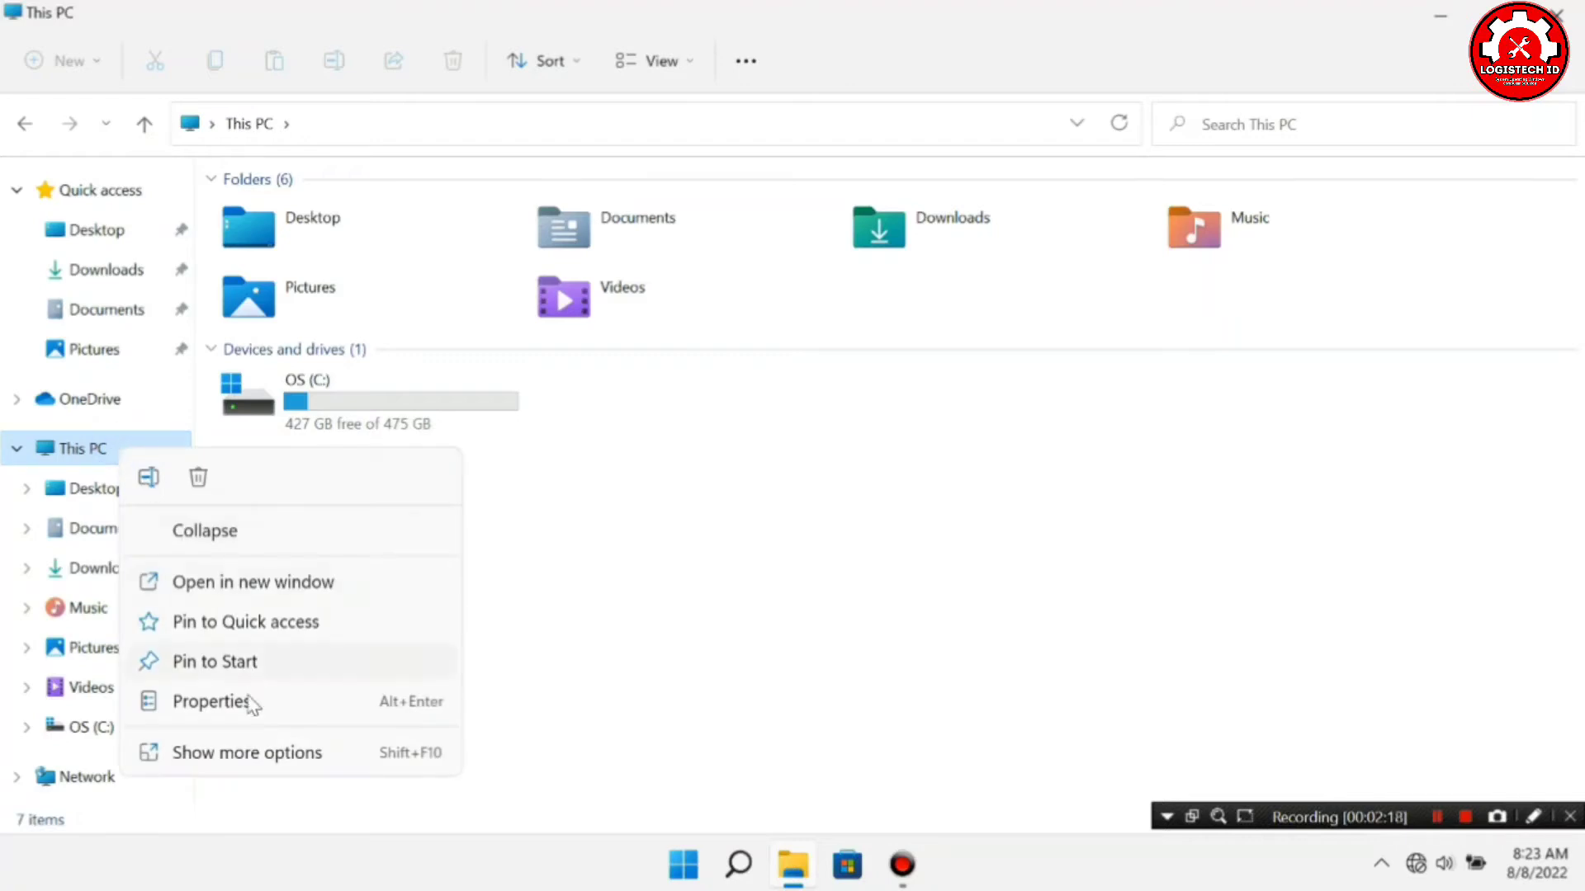
left_click(250, 749)
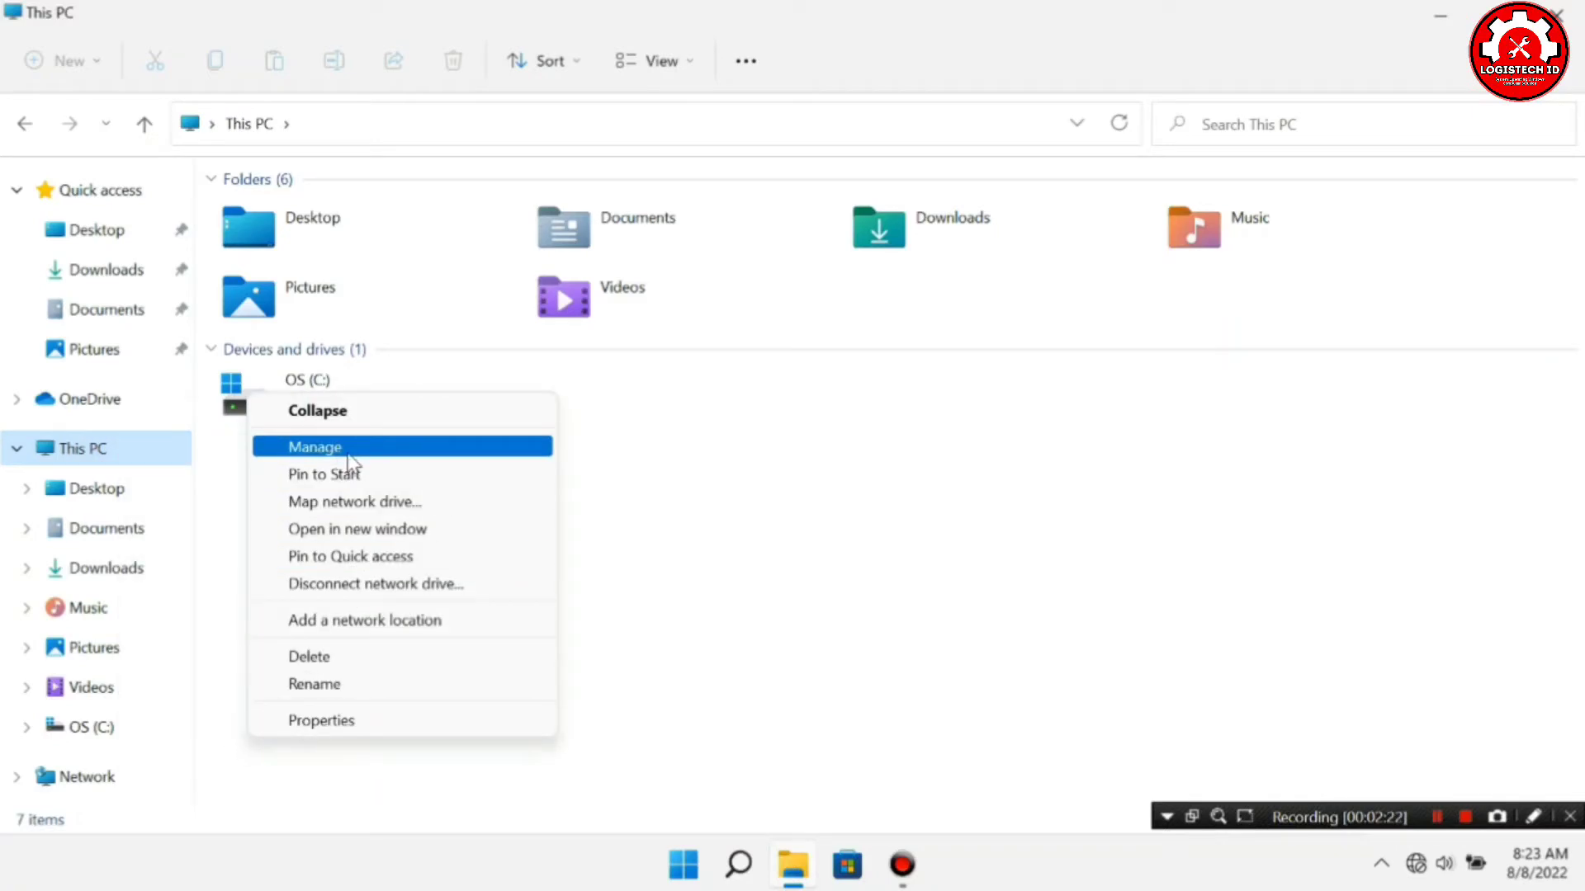
left_click(337, 447)
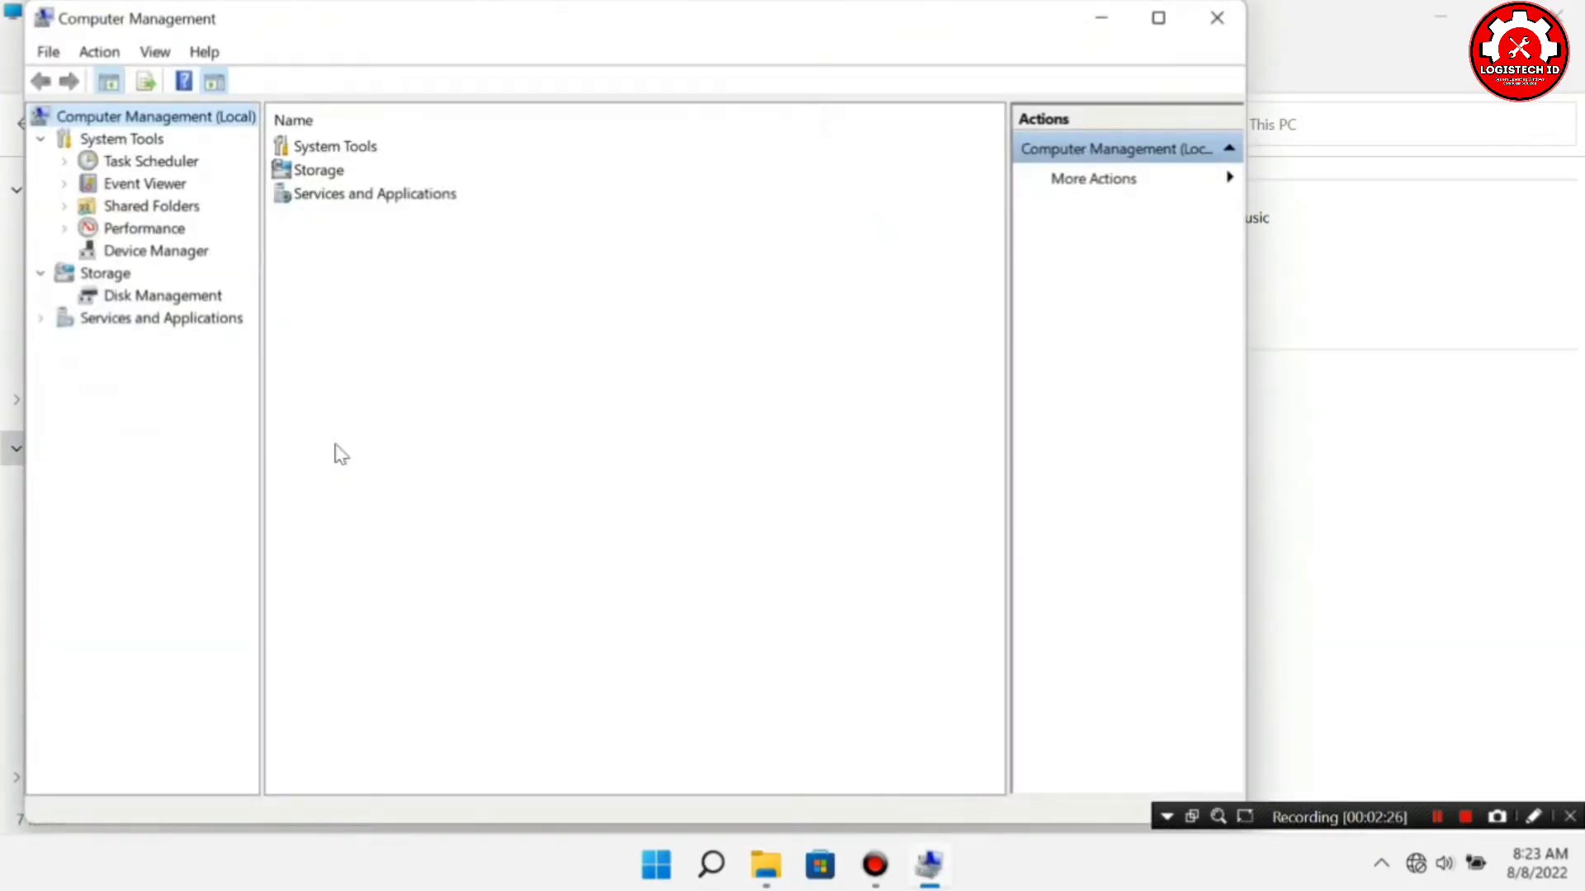
left_click(196, 297)
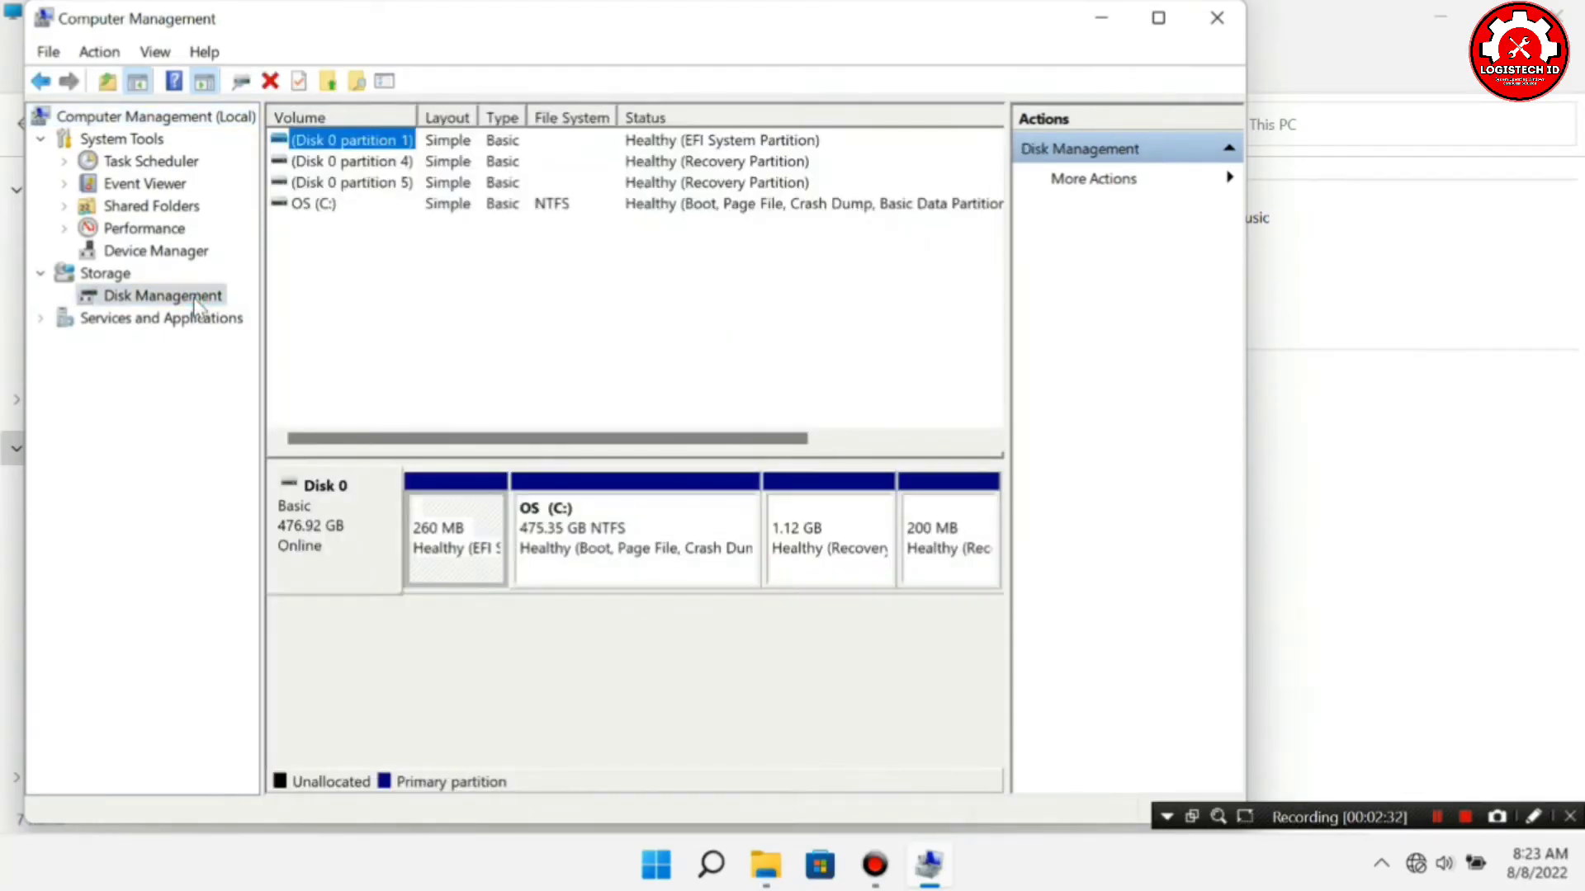
- Examine the partitions on Disk 0, including the OS (C:), EFI and recovery partitions
left_click(672, 524)
right_click(681, 515)
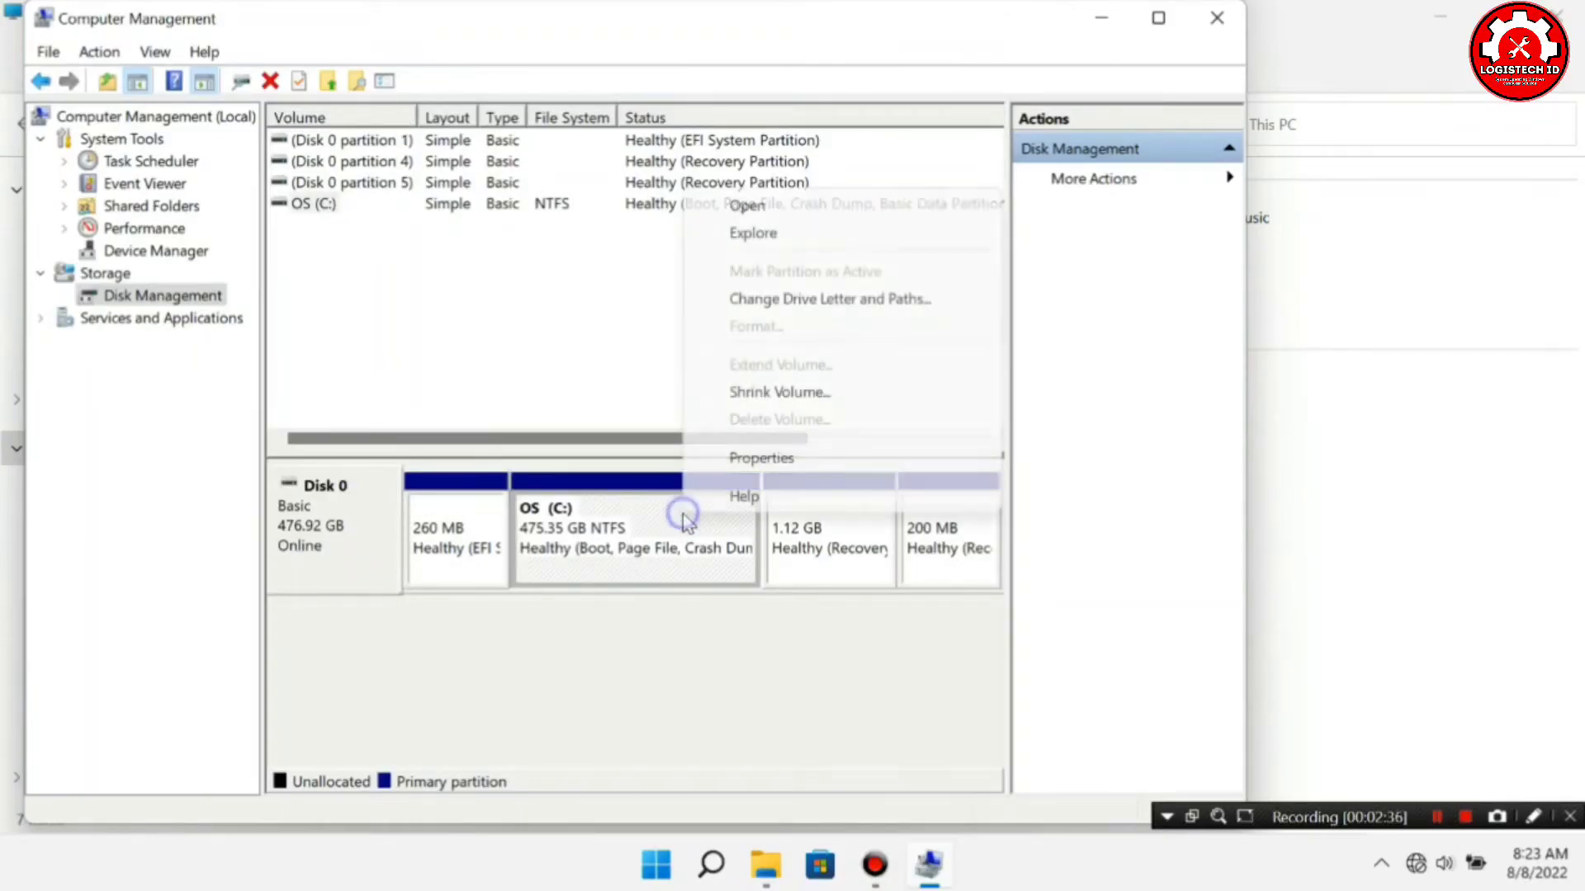
left_click(631, 538)
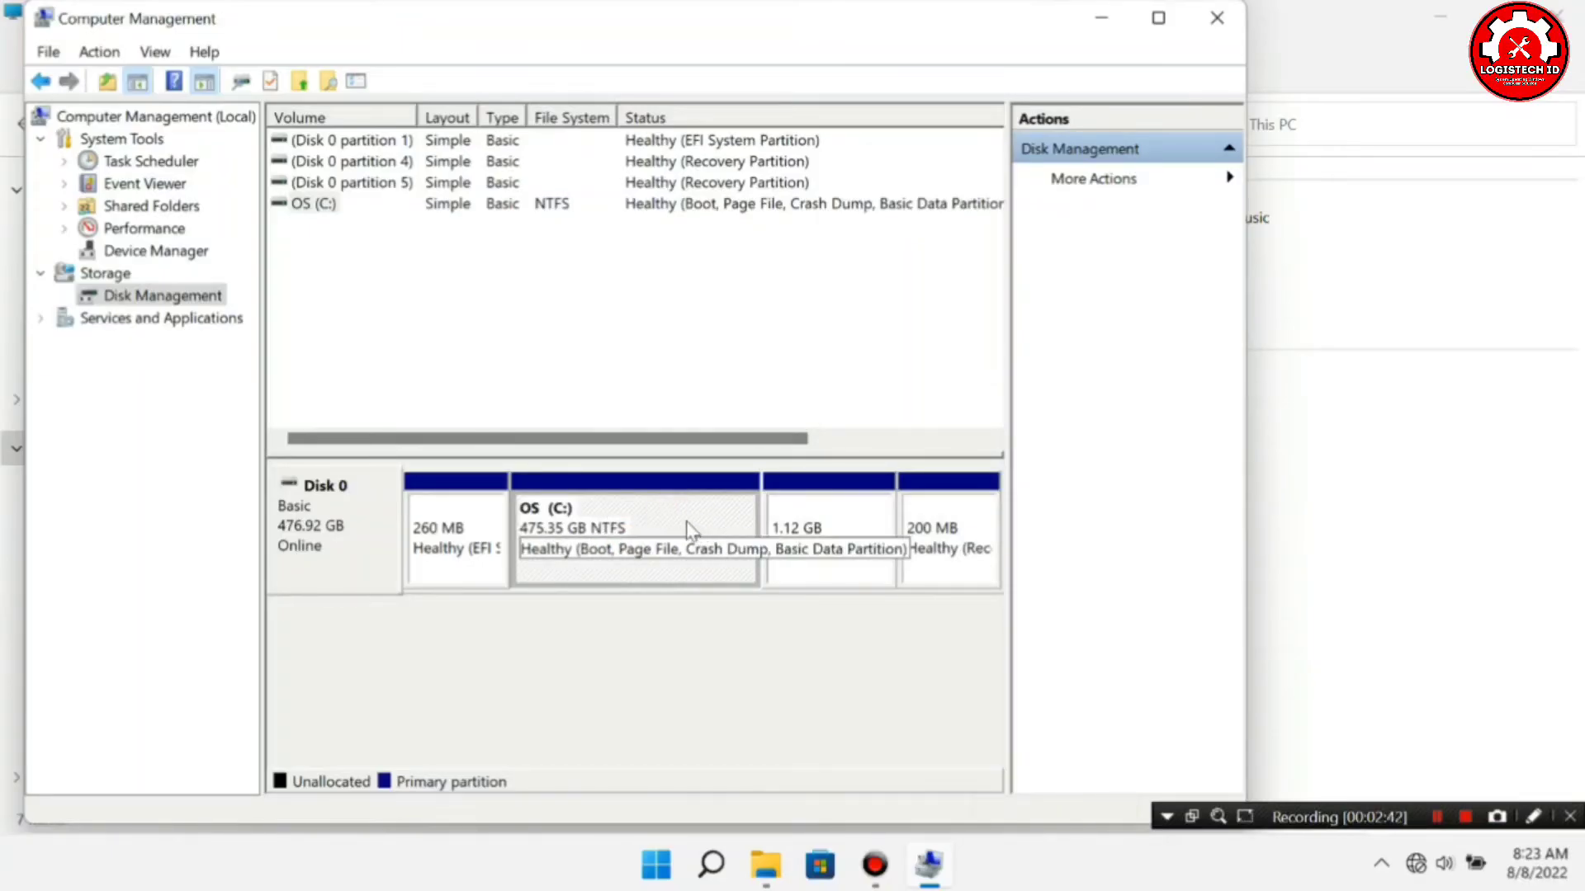
left_click(483, 542)
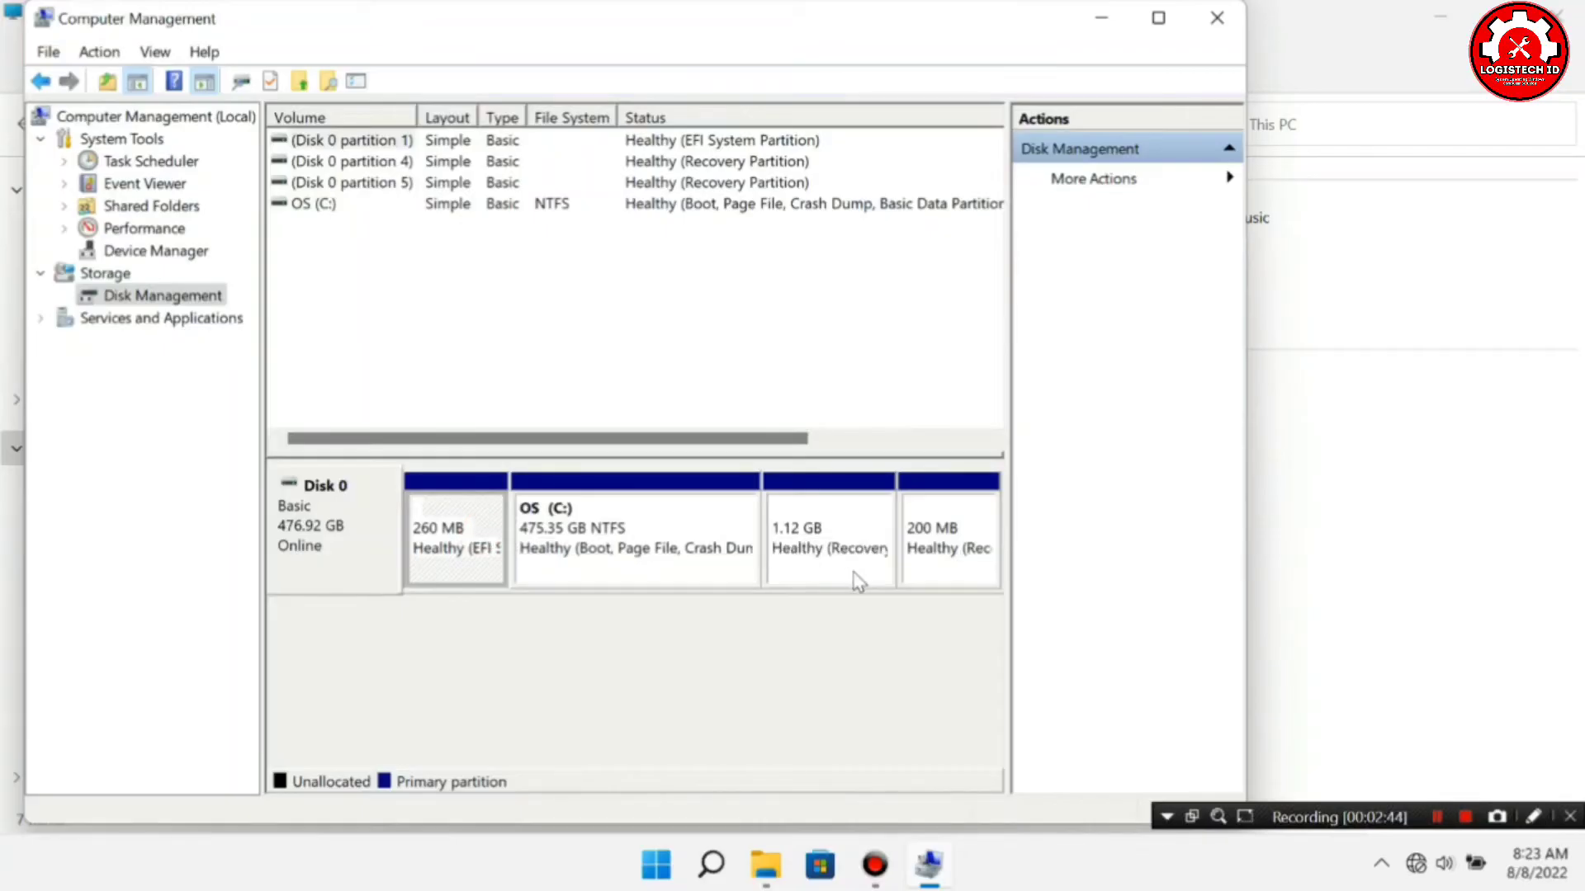
left_click(855, 571)
left_click(941, 561)
left_click(661, 538)
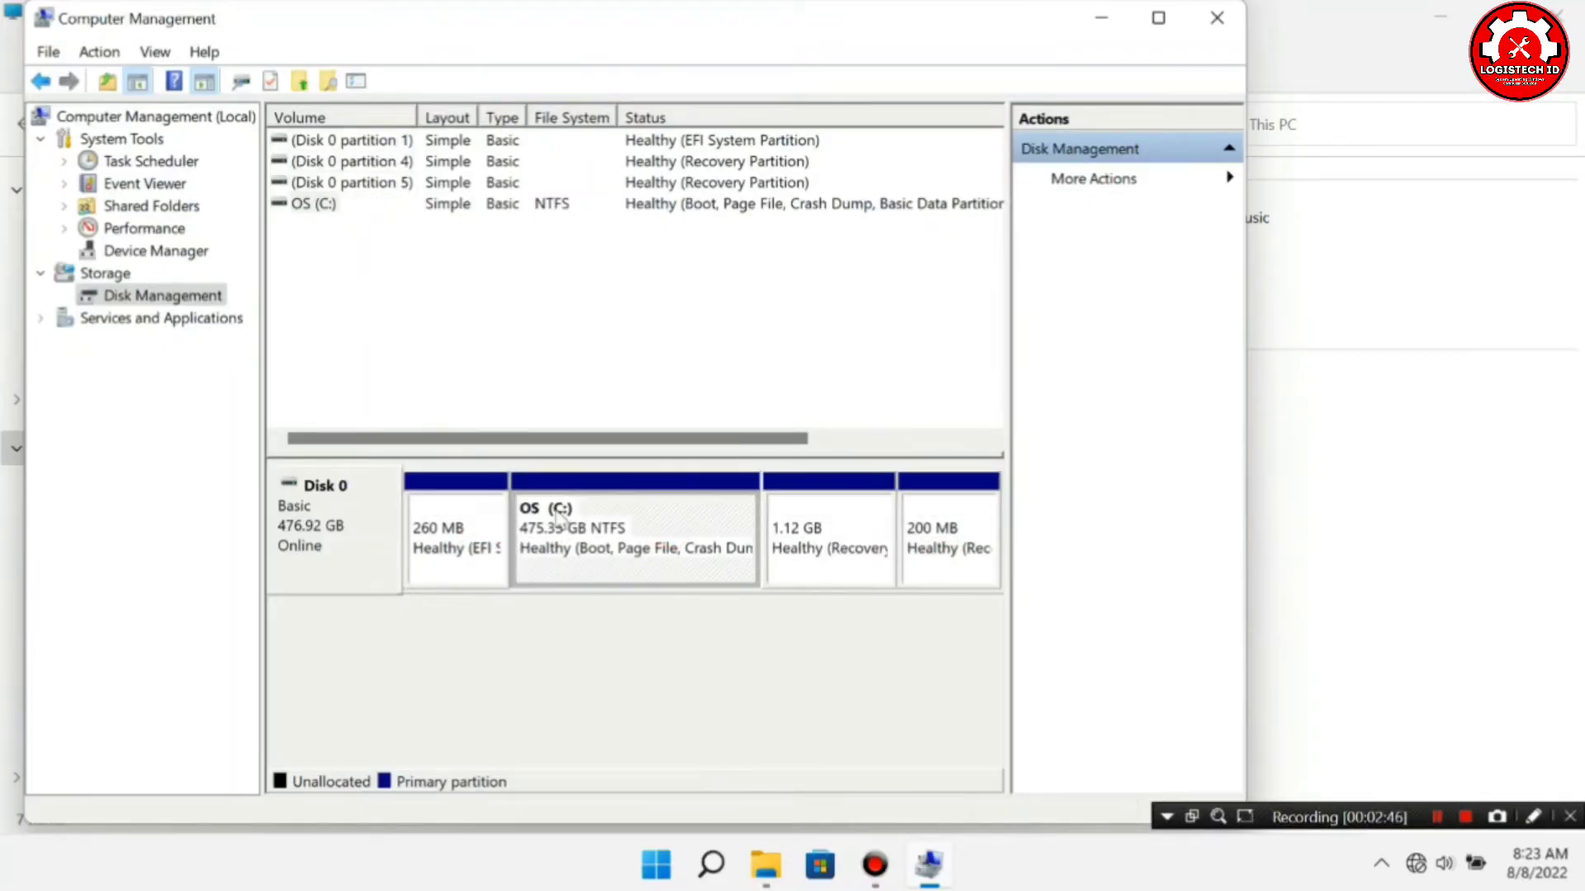
- Shrink the OS (C:) volume by 205000 MB
right_click(611, 500)
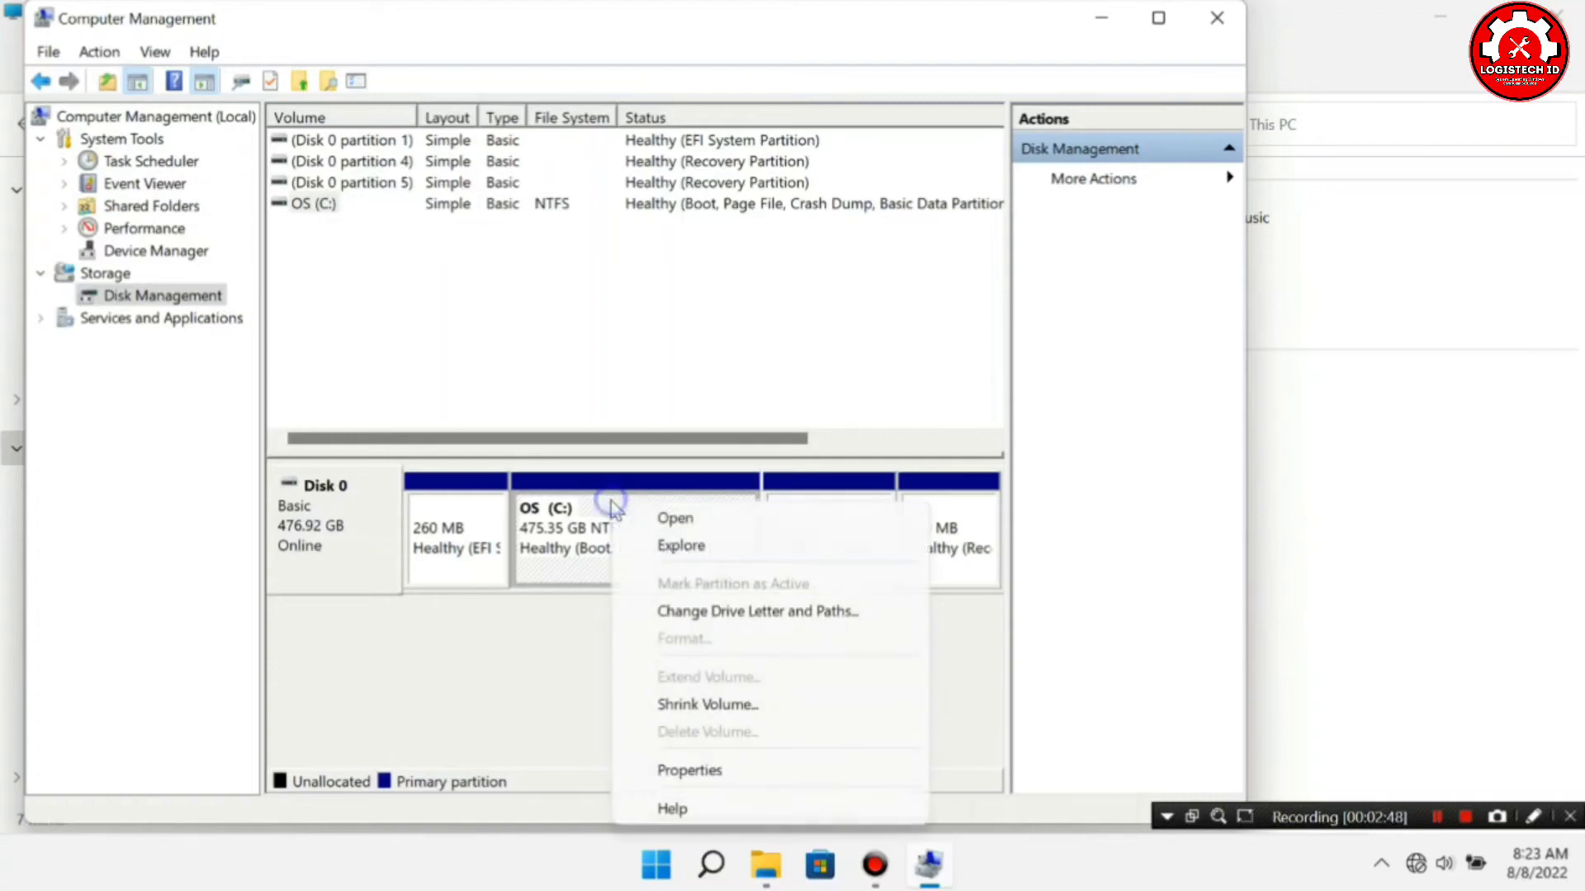
left_click(738, 706)
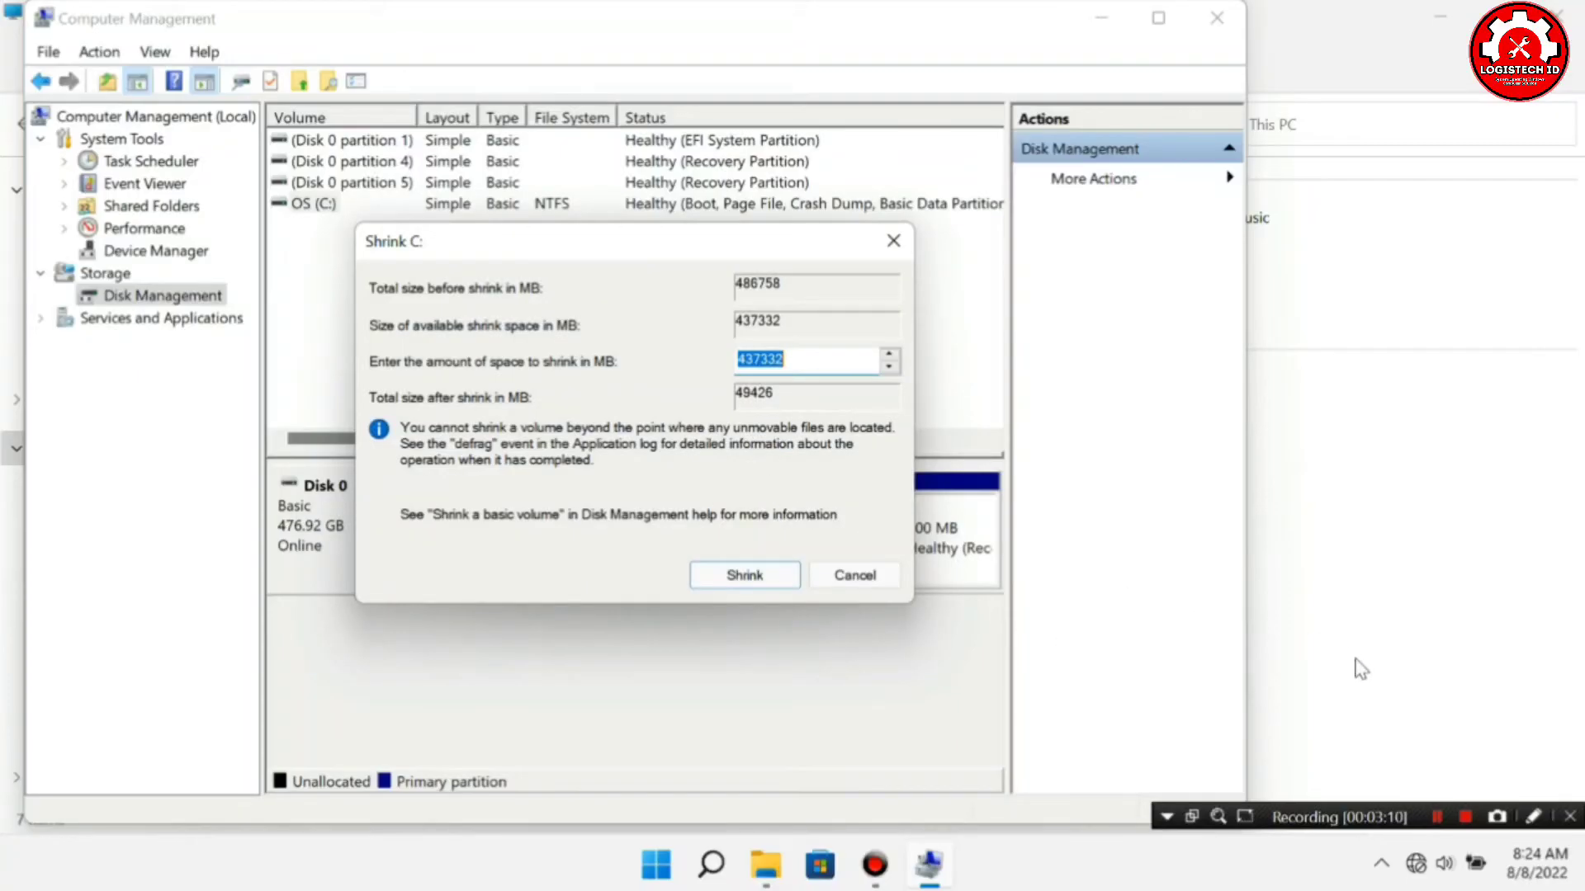
left_click(1437, 817)
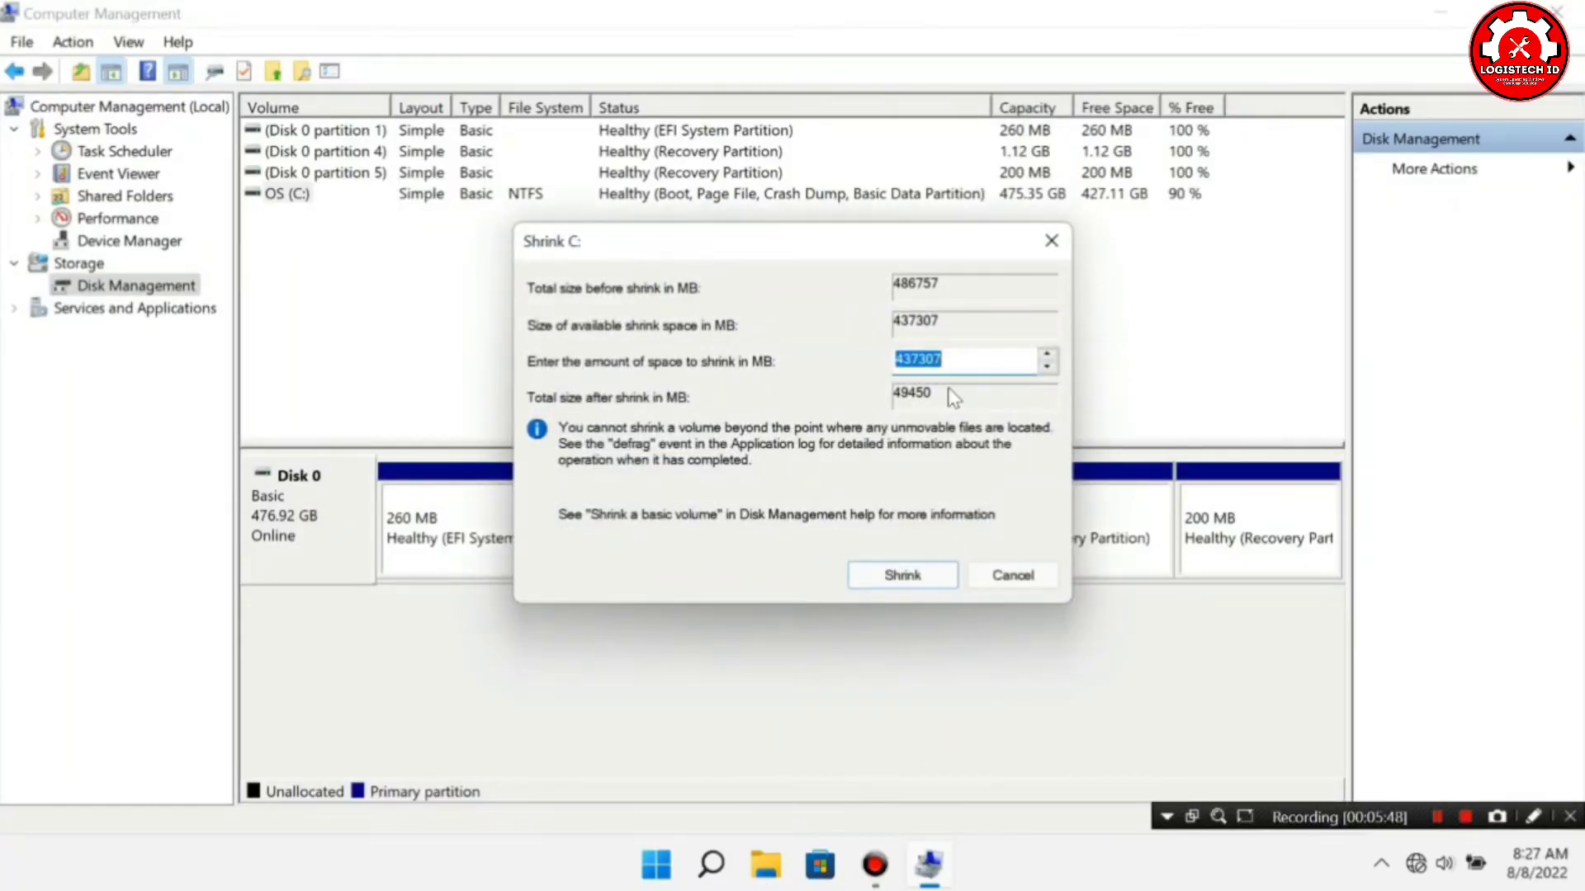
type("205000")
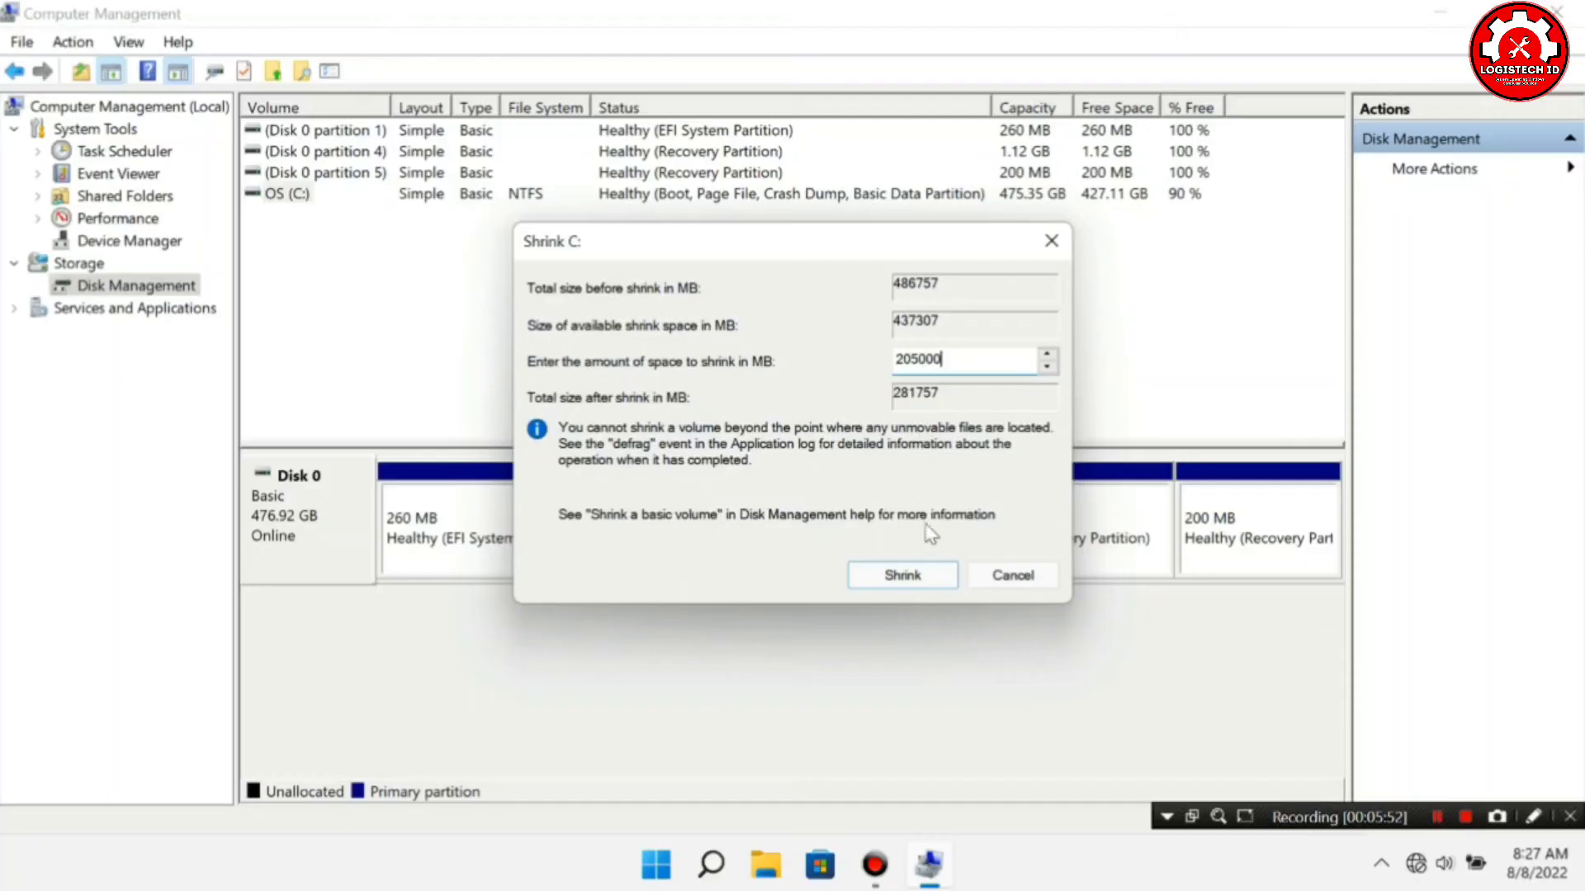
left_click(921, 579)
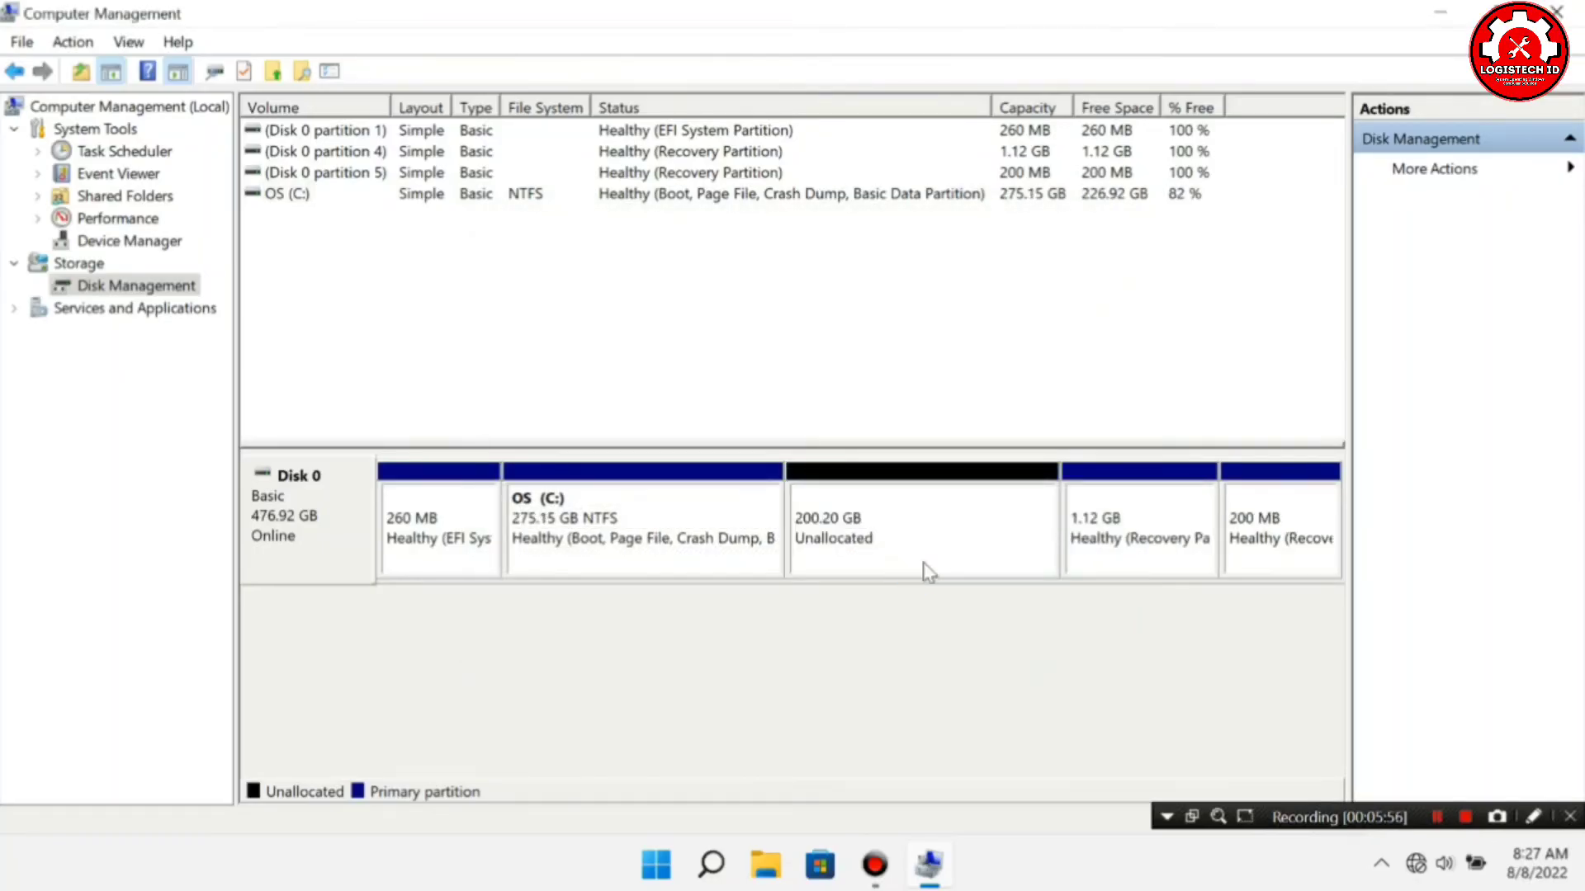
- Start a new simple volume in the unallocated space of Disk 0, accepting the default size and drive letter
left_click(925, 568)
right_click(925, 568)
left_click(1023, 580)
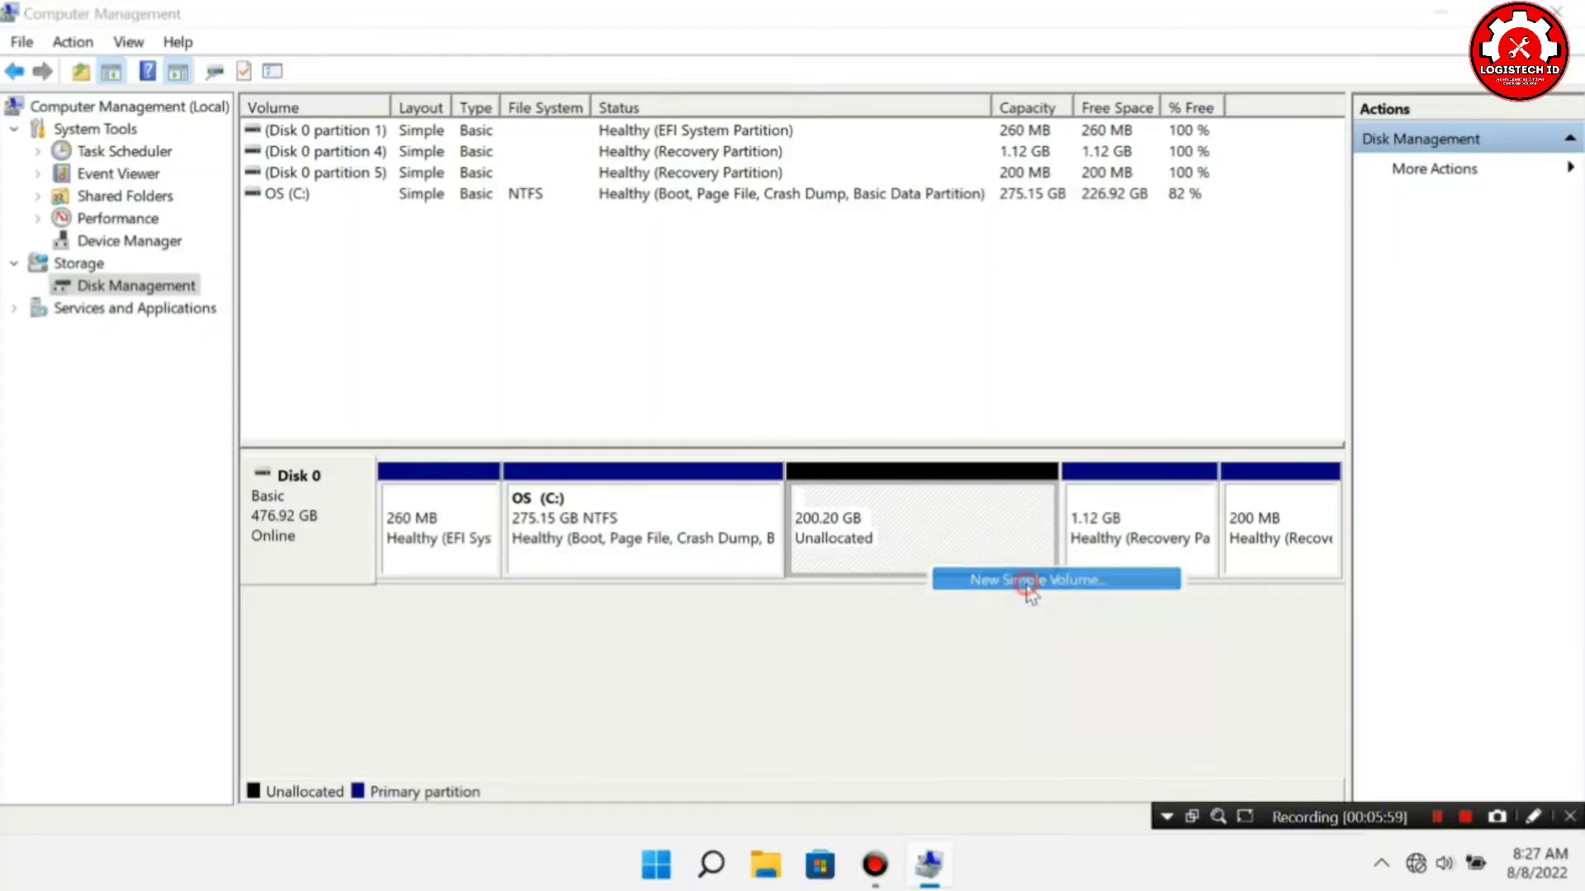
left_click(737, 580)
left_click(740, 583)
left_click(740, 583)
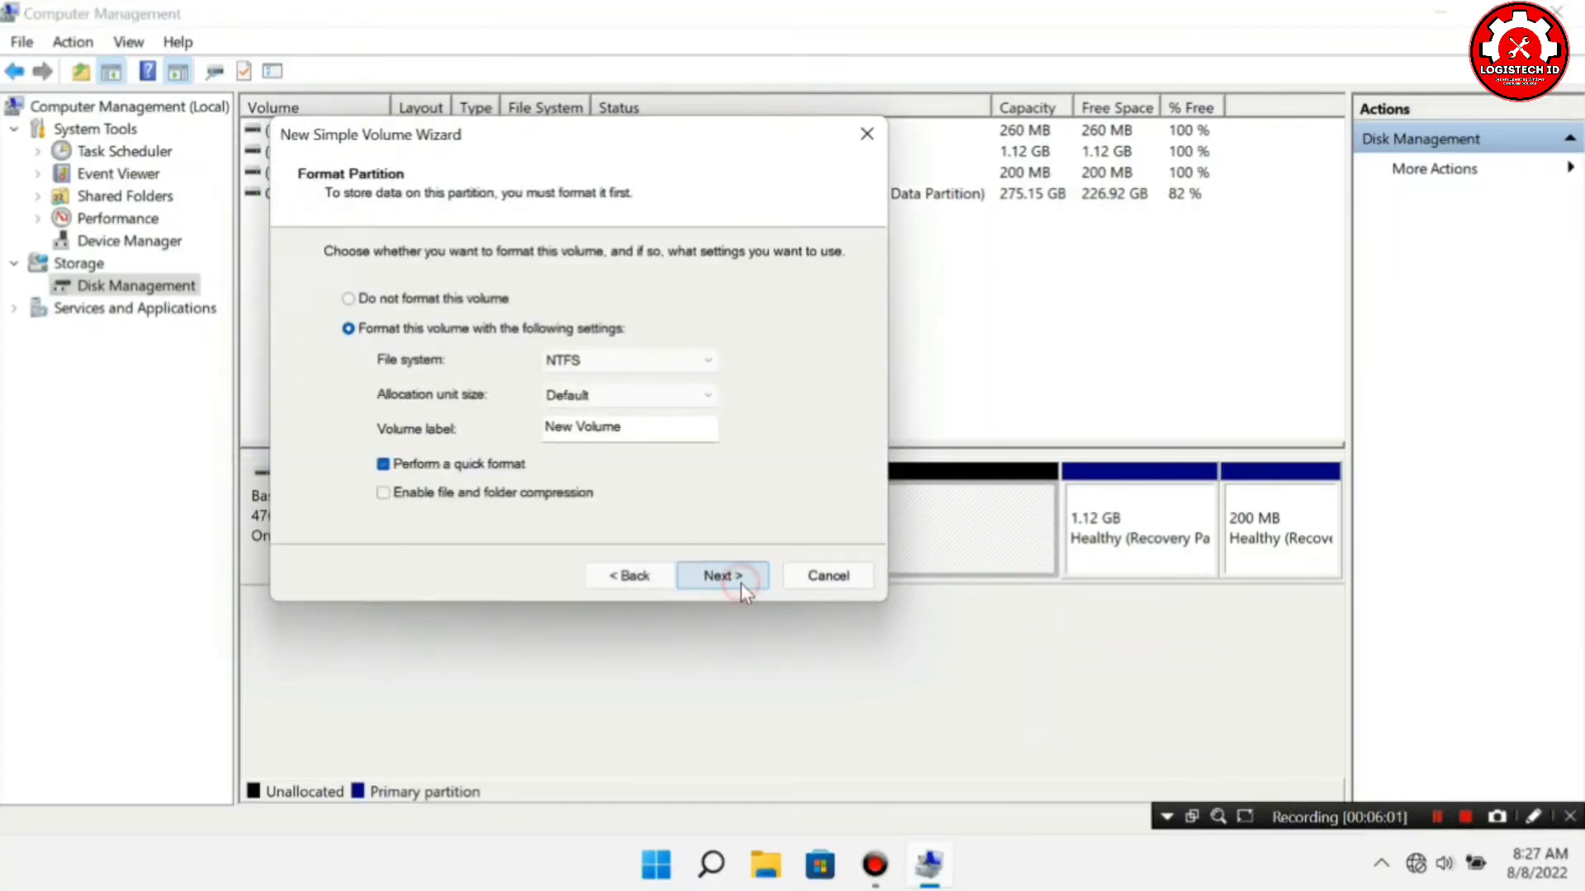
- Label the new volume DATA, keep the NTFS quick format settings and finish the New Simple Volume Wizard
left_click_drag(616, 426, 485, 440)
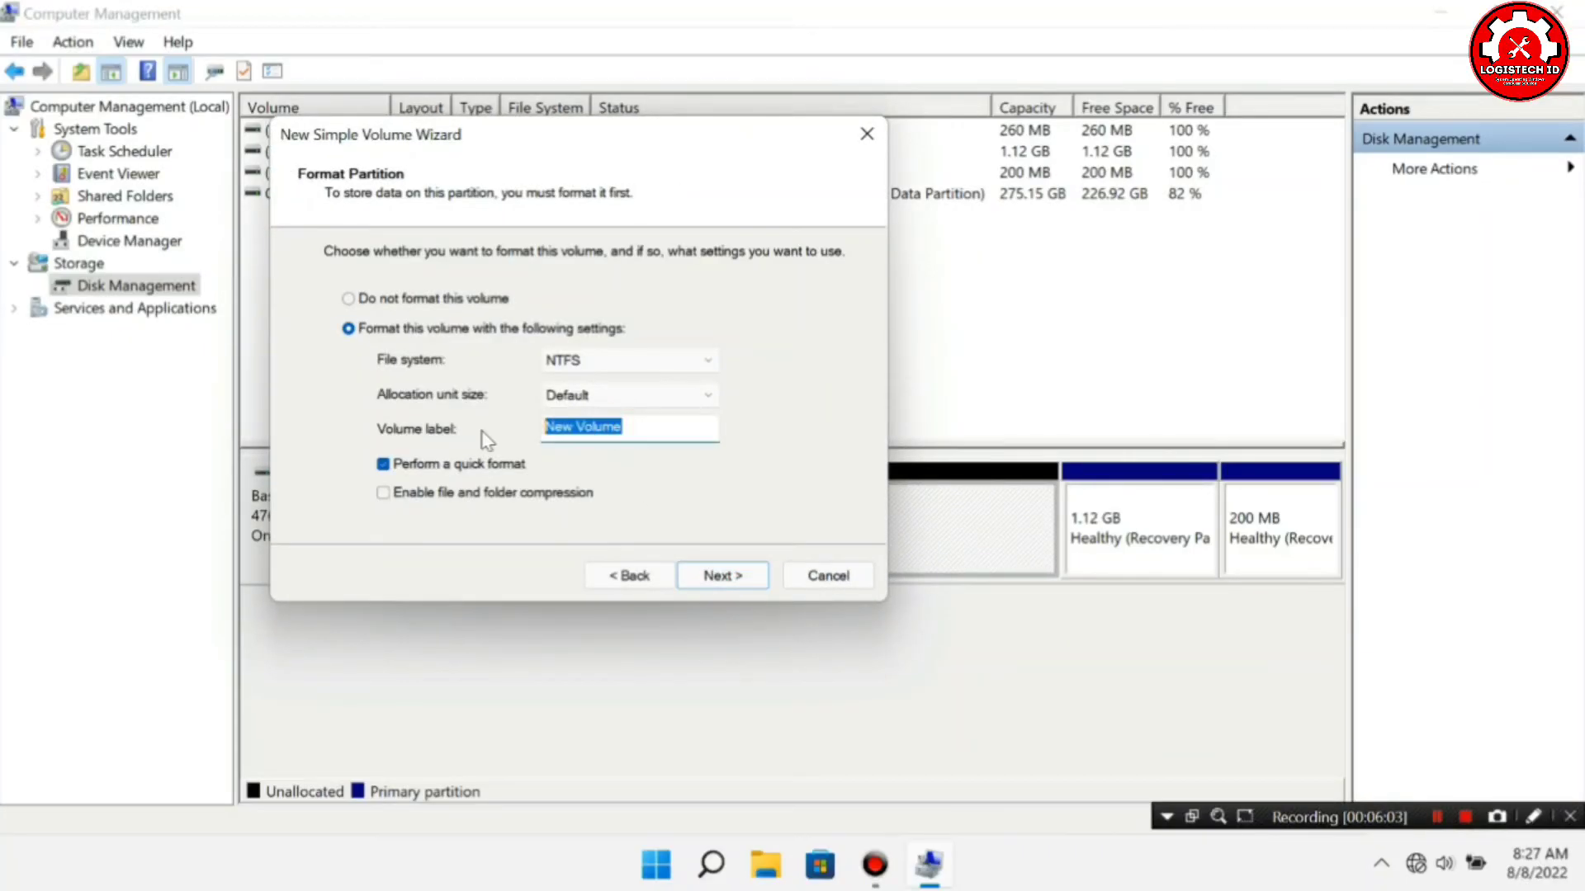
type("DATA")
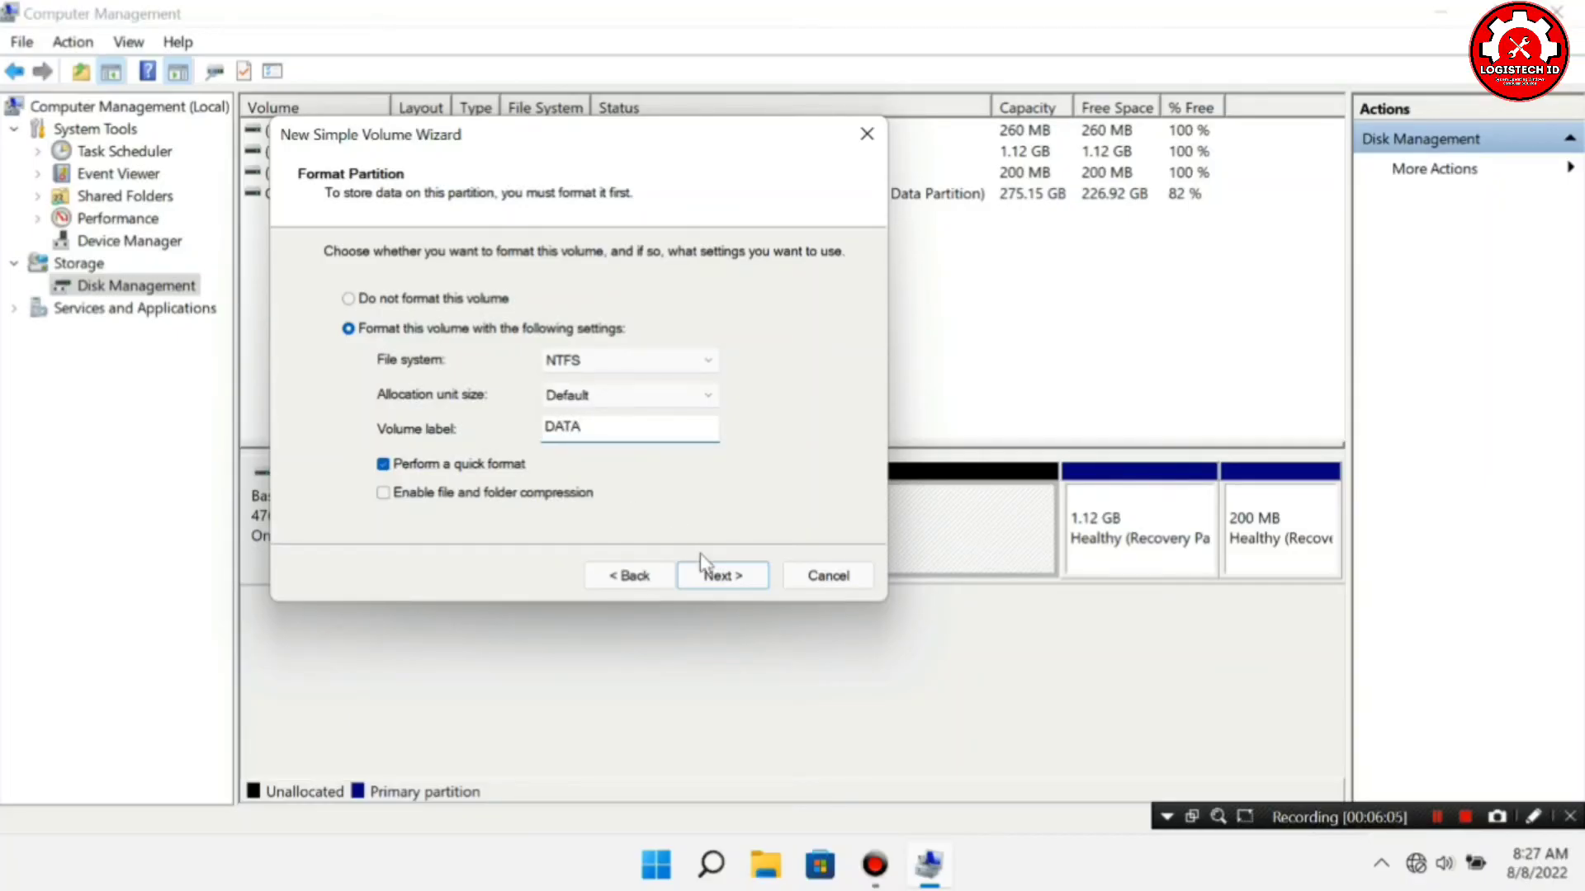
left_click(720, 577)
left_click(721, 577)
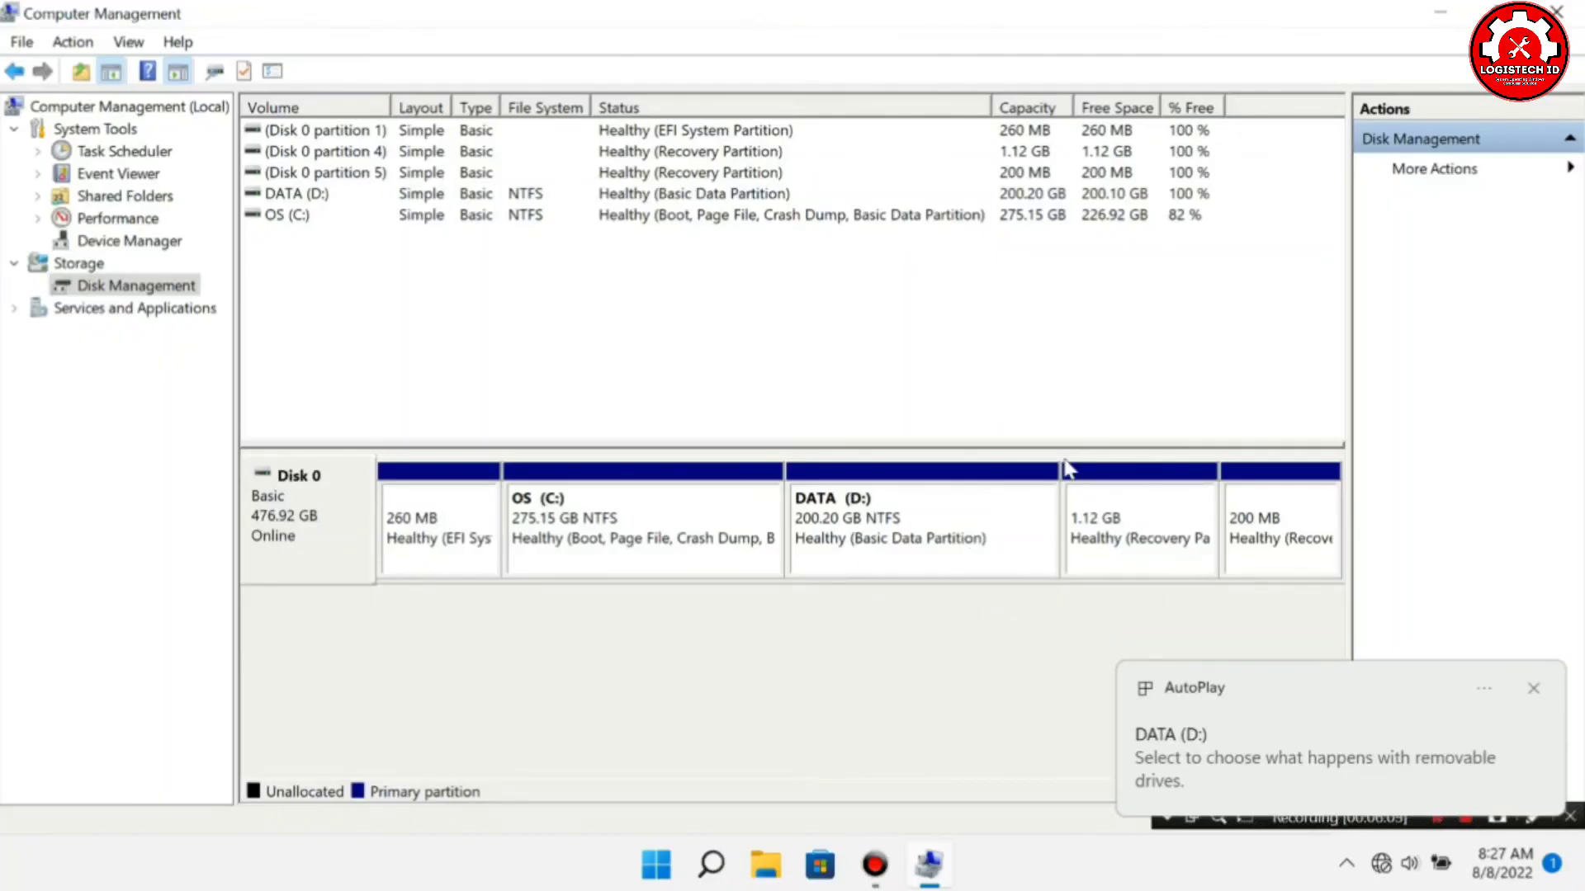
- Close Computer Management and the AutoPlay notification, and open This PC in File Explorer
left_click(1556, 12)
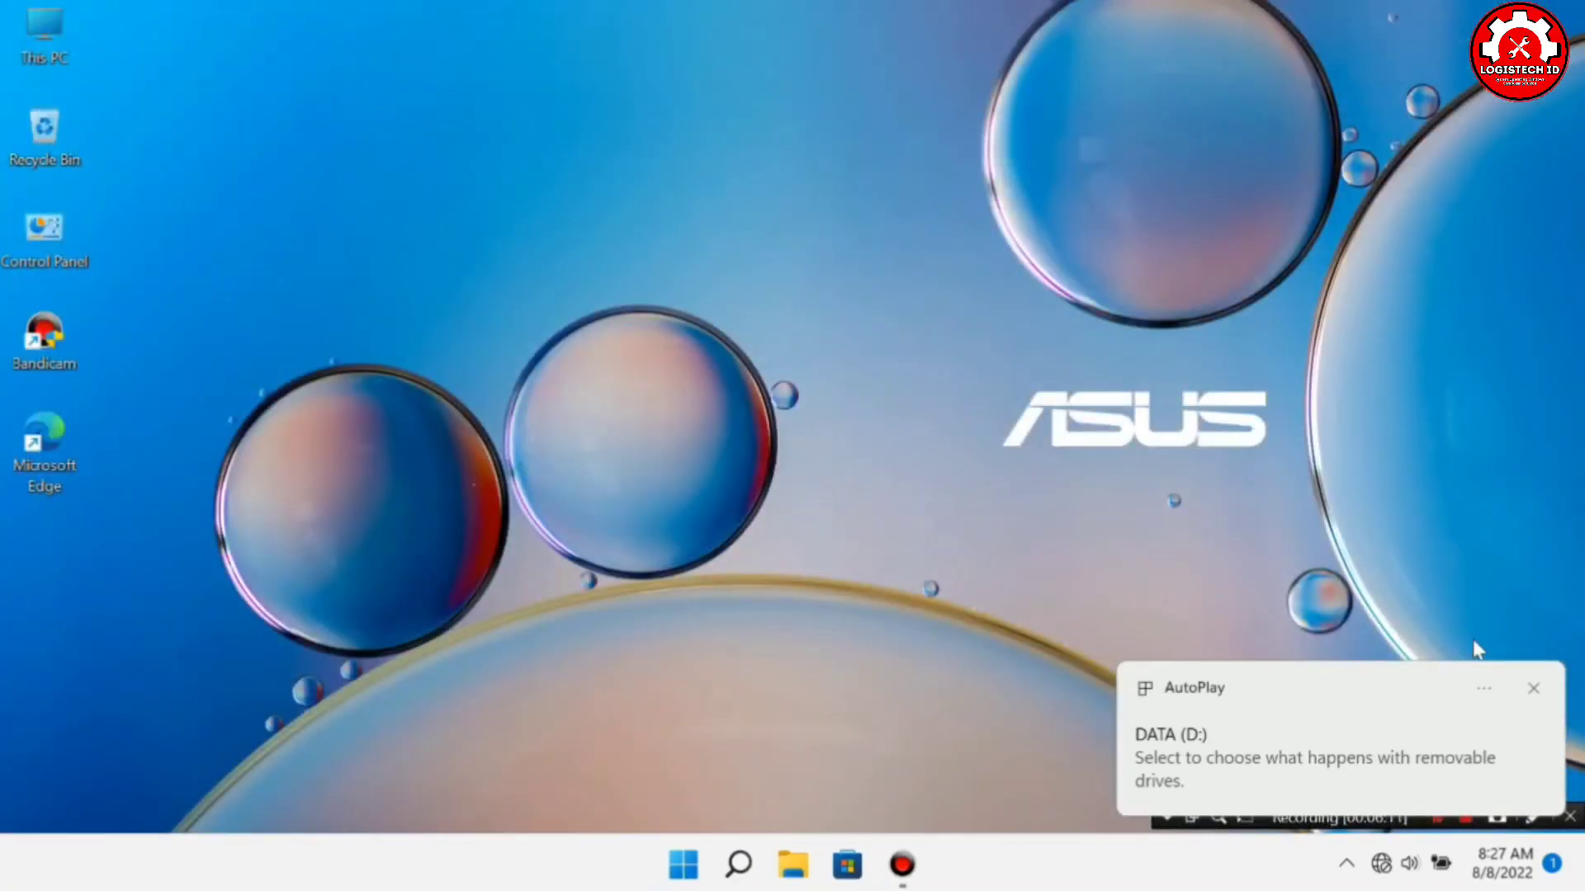
left_click(1532, 690)
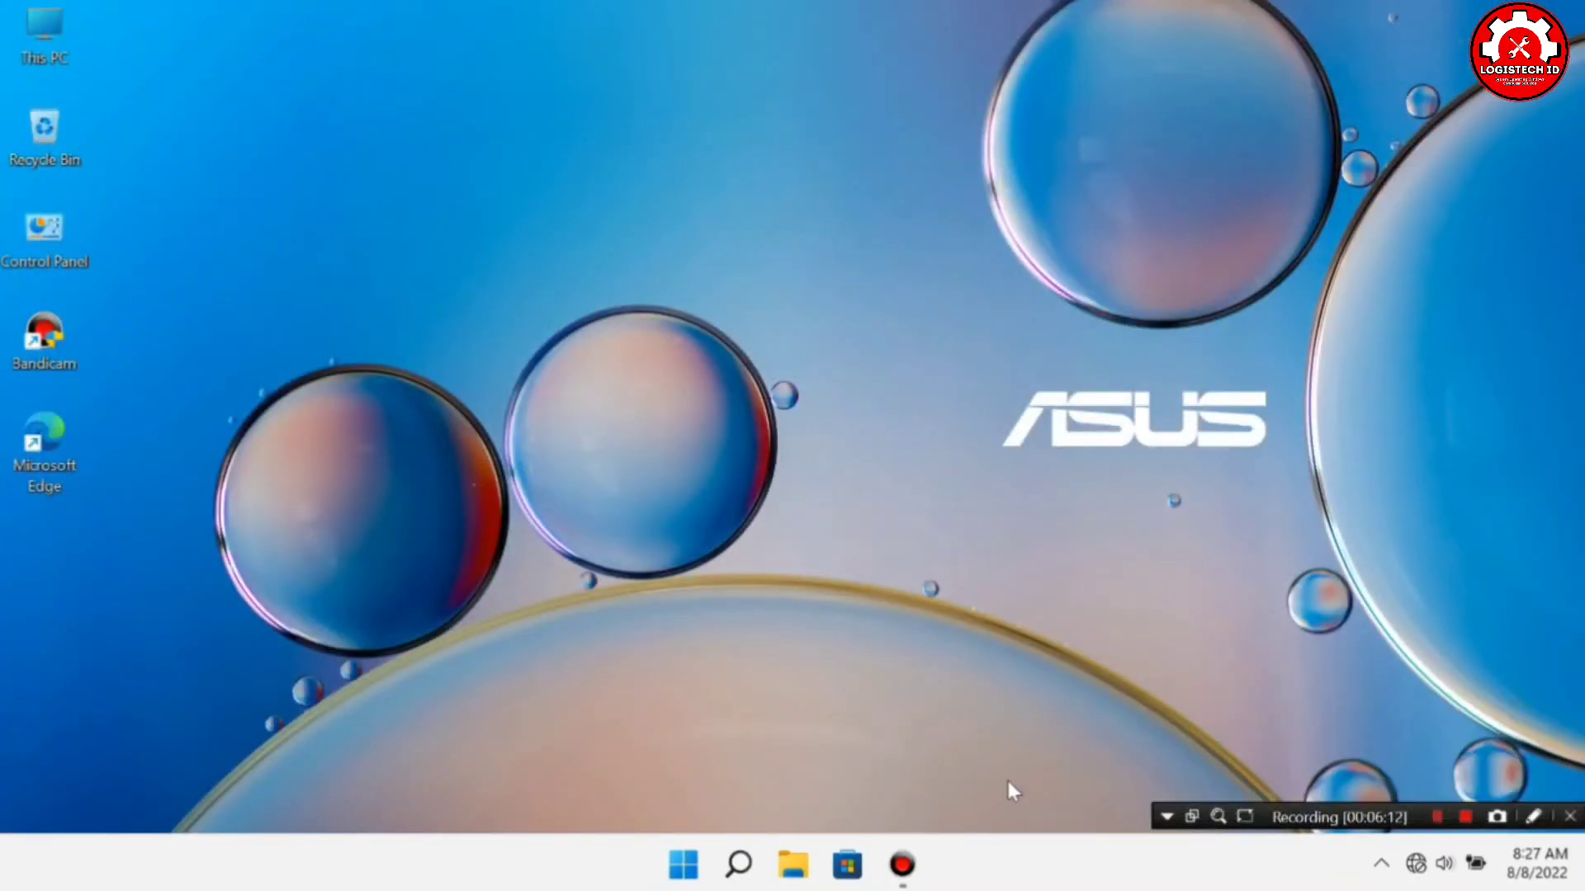
left_click(793, 864)
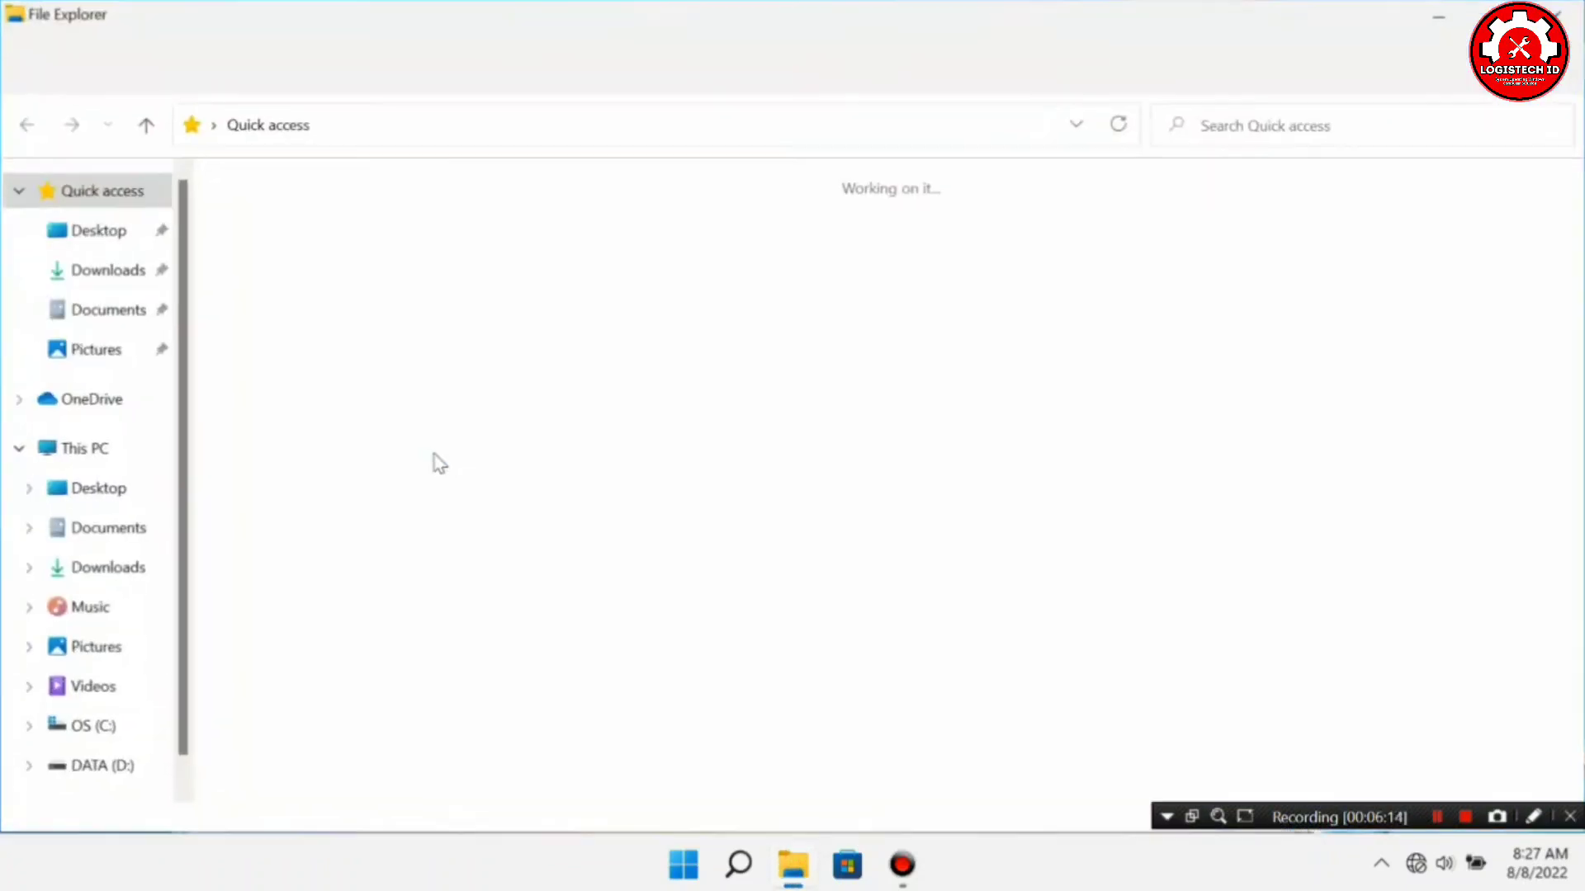
left_click(86, 448)
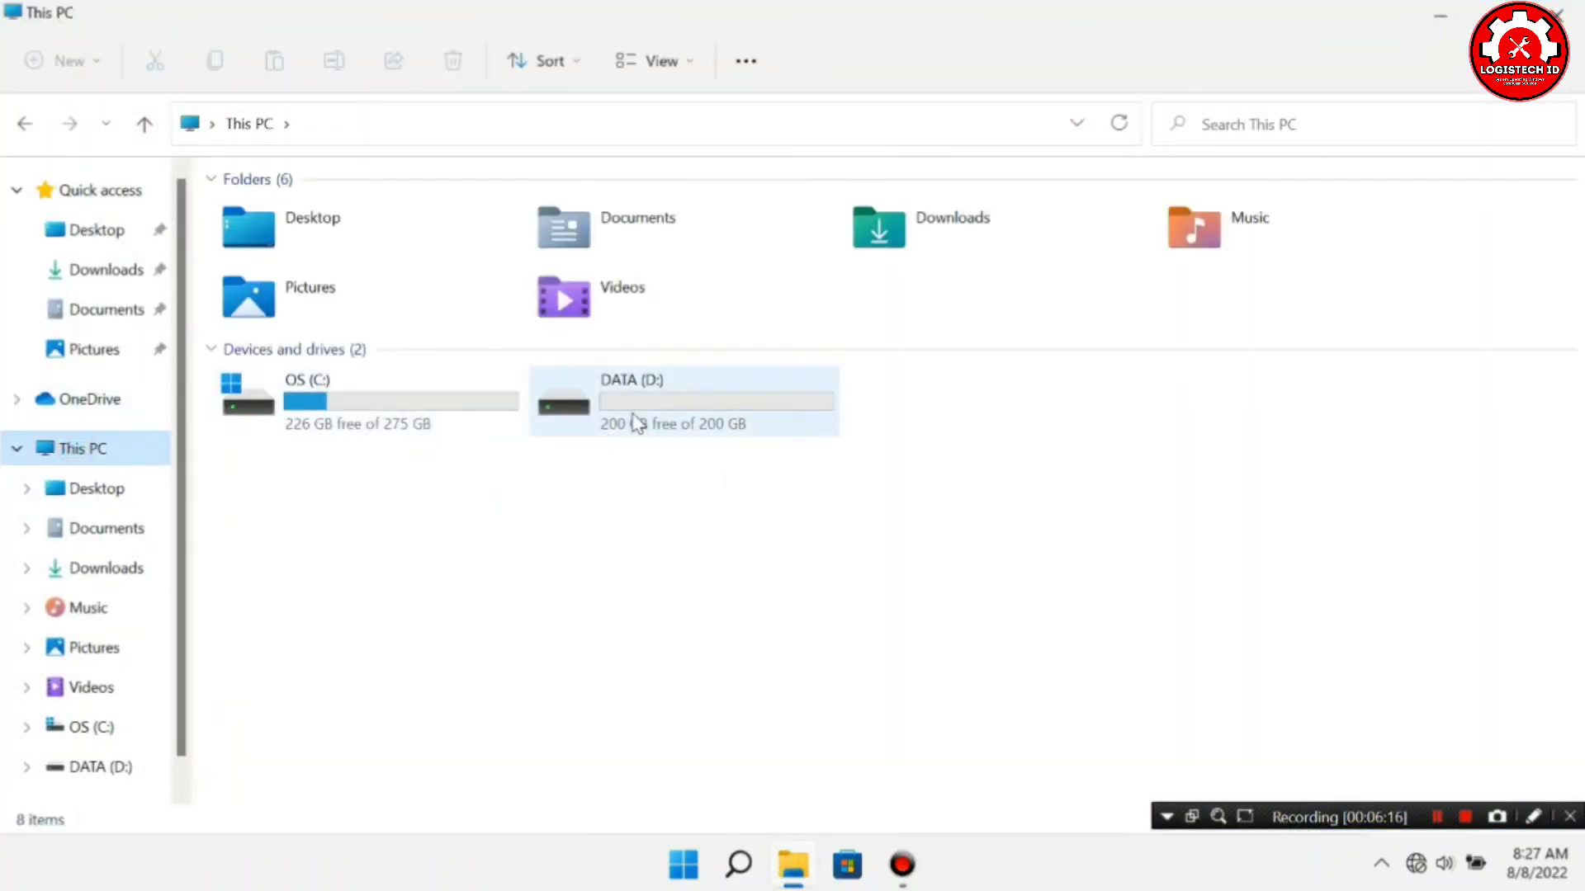
- Check the free space of the OS (C:) and DATA (D:) drives and close File Explorer
left_click(638, 424)
left_click(477, 418)
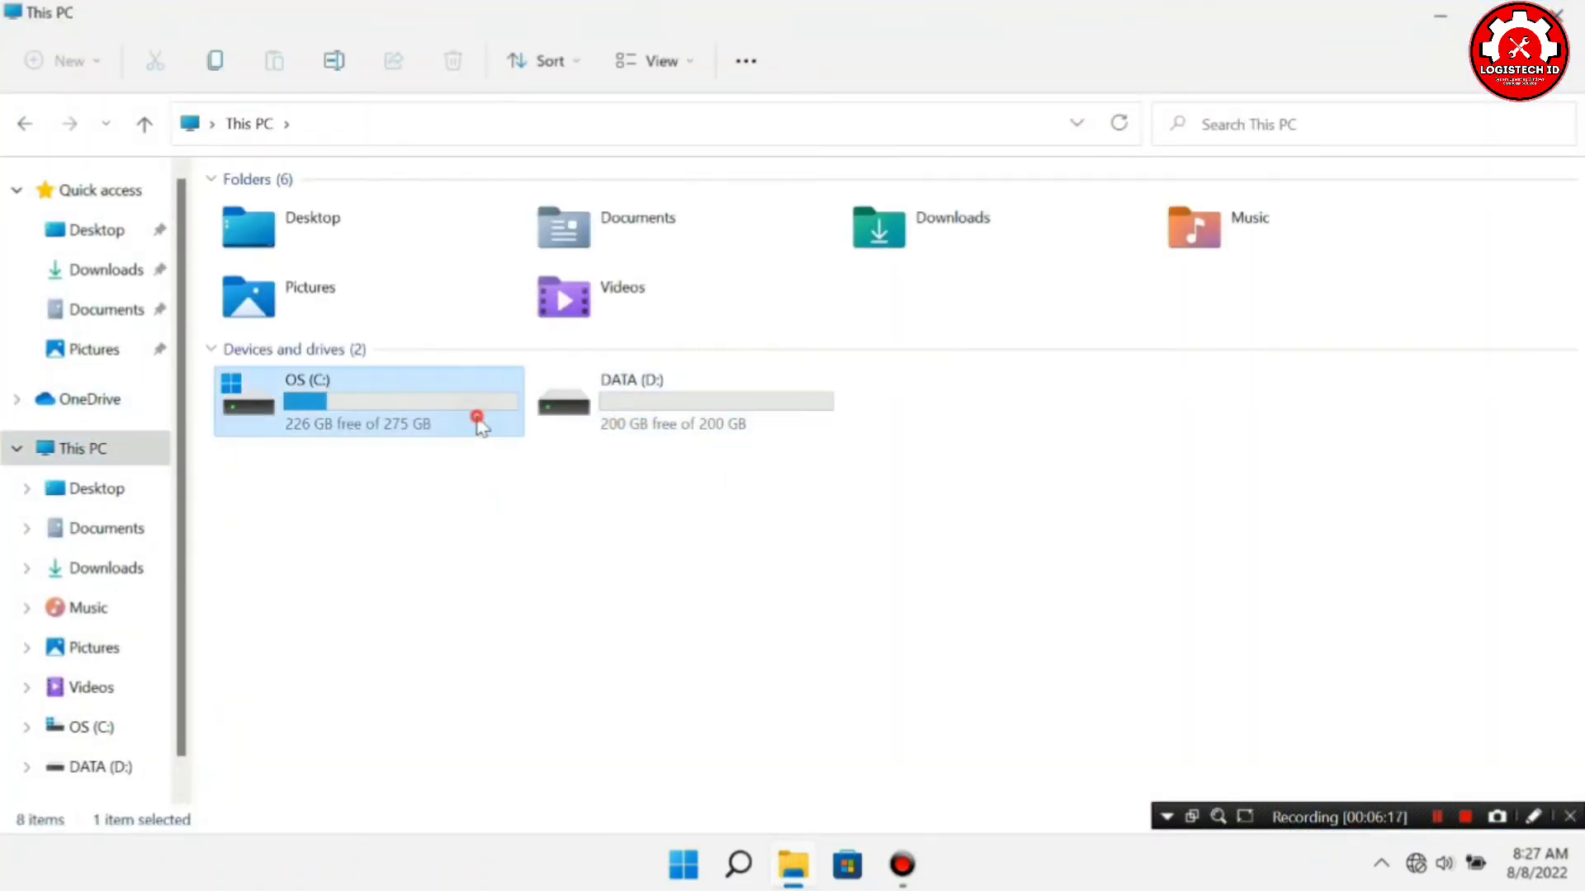
left_click(651, 425)
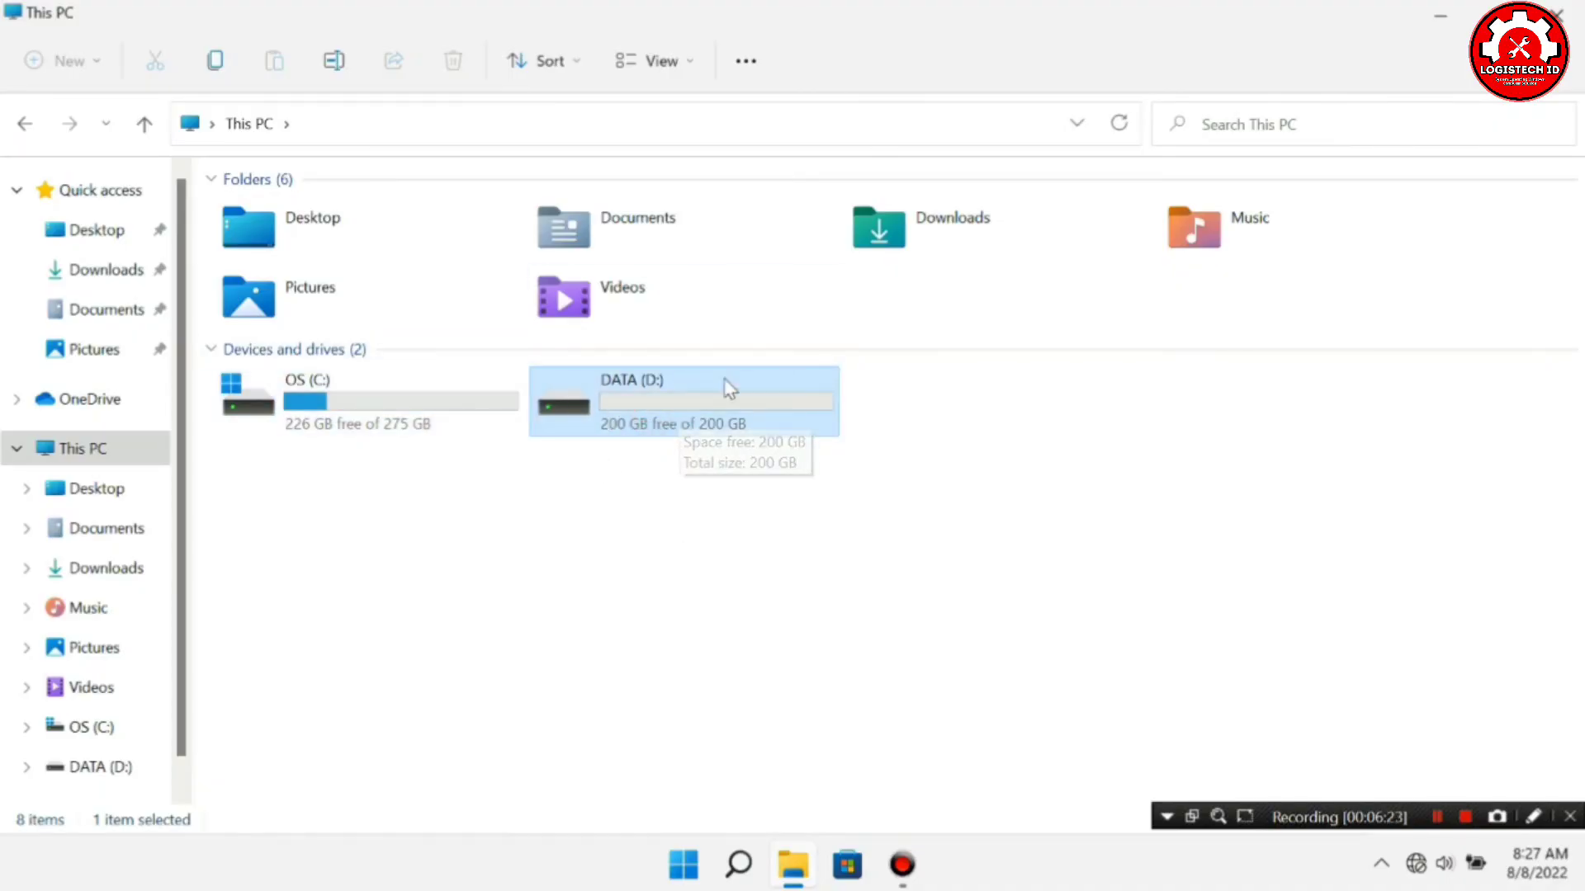
left_click(1557, 14)
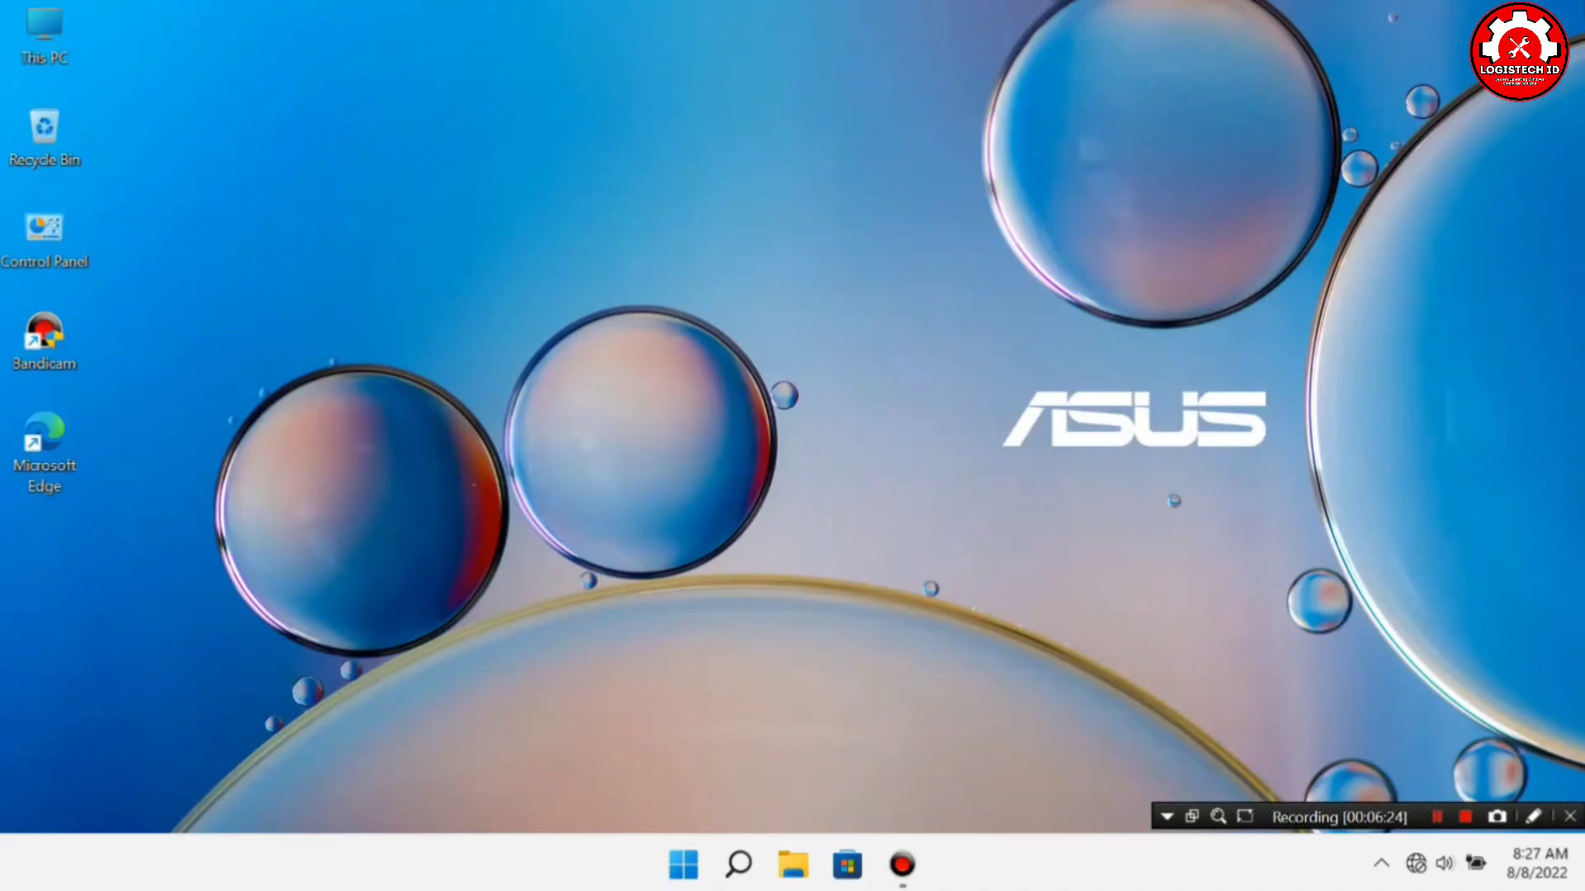
right_click(940, 363)
left_click(1007, 467)
right_click(603, 379)
left_click(660, 474)
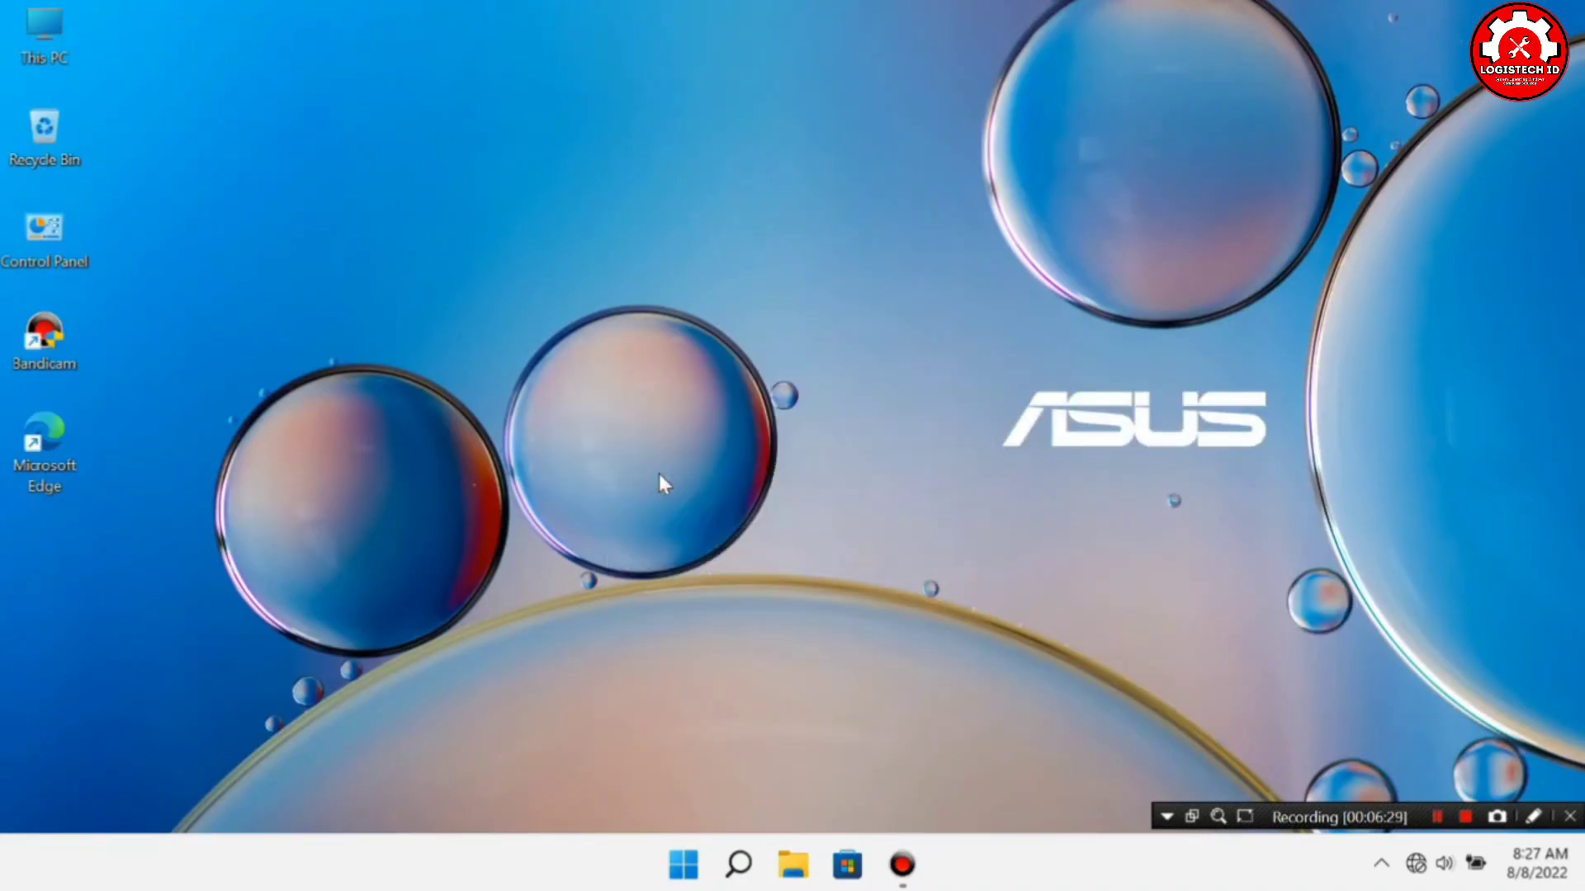